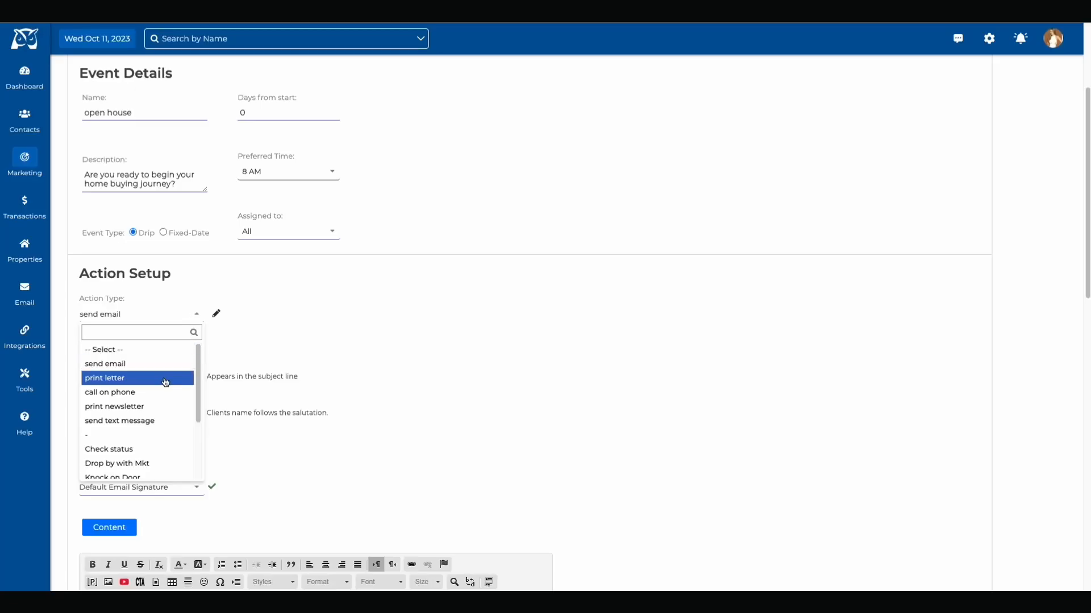
Step: Make the event text 'What time would you like to meet or talk?' with a calendar link from a chosen number
left_click(167, 419)
scroll(168, 416, "down", 3)
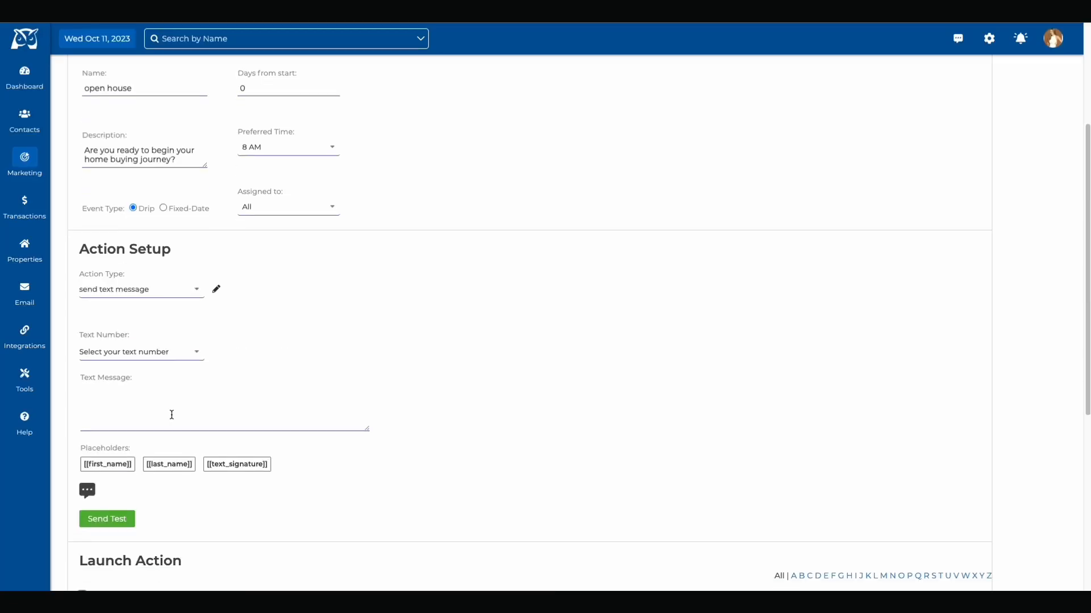
left_click(176, 237)
left_click(176, 265)
type("What time wo")
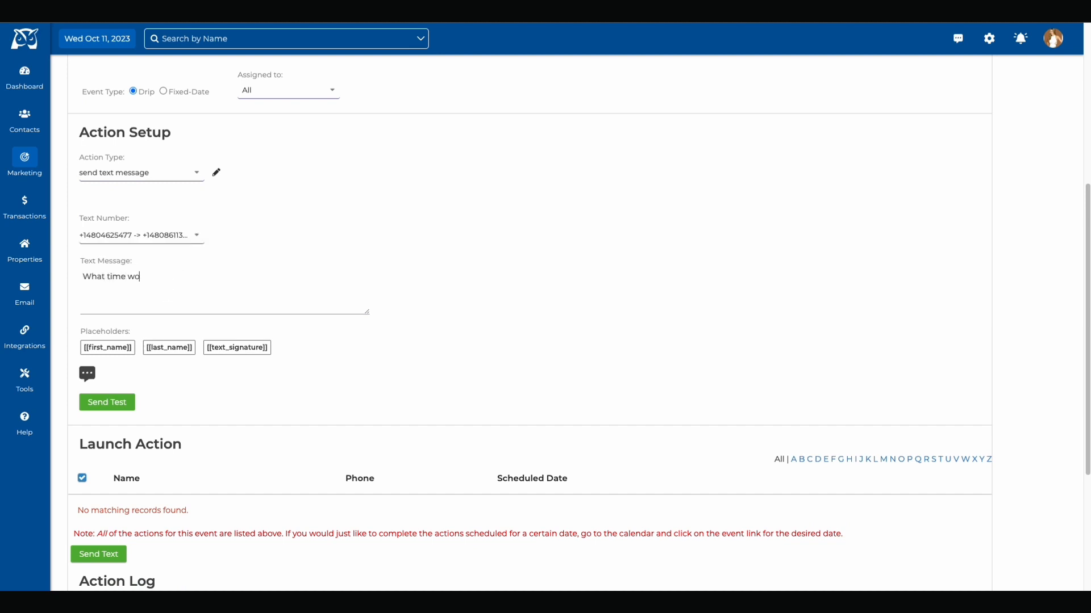
type("uld you like to meet or talk? Here is the link to my calenda")
key("BackSpace")
key("BackSpace")
type("endar")
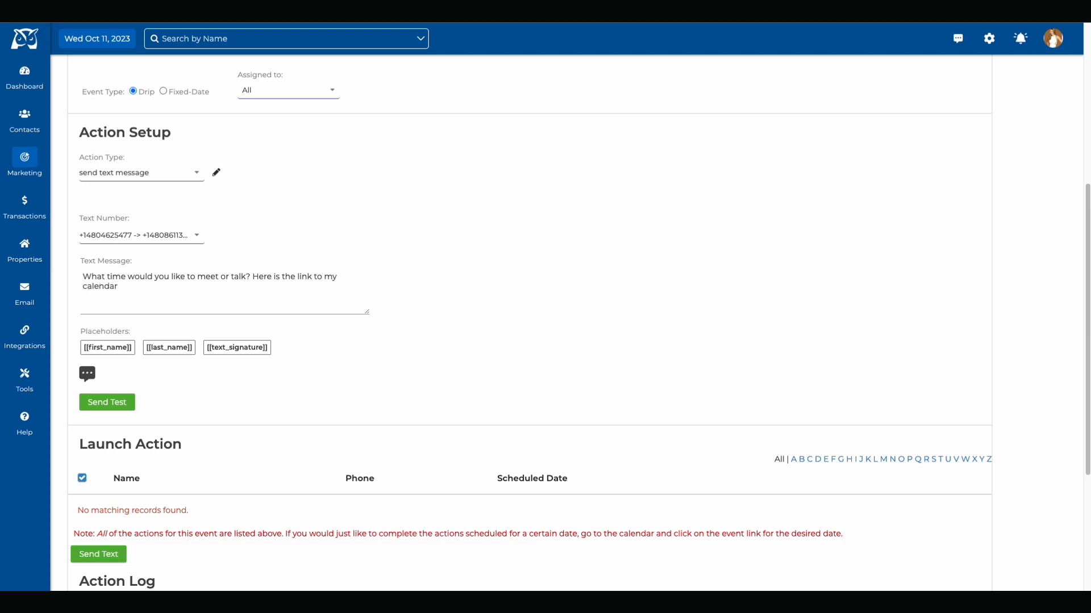
type(" -link-. Let me know if any of these times wo")
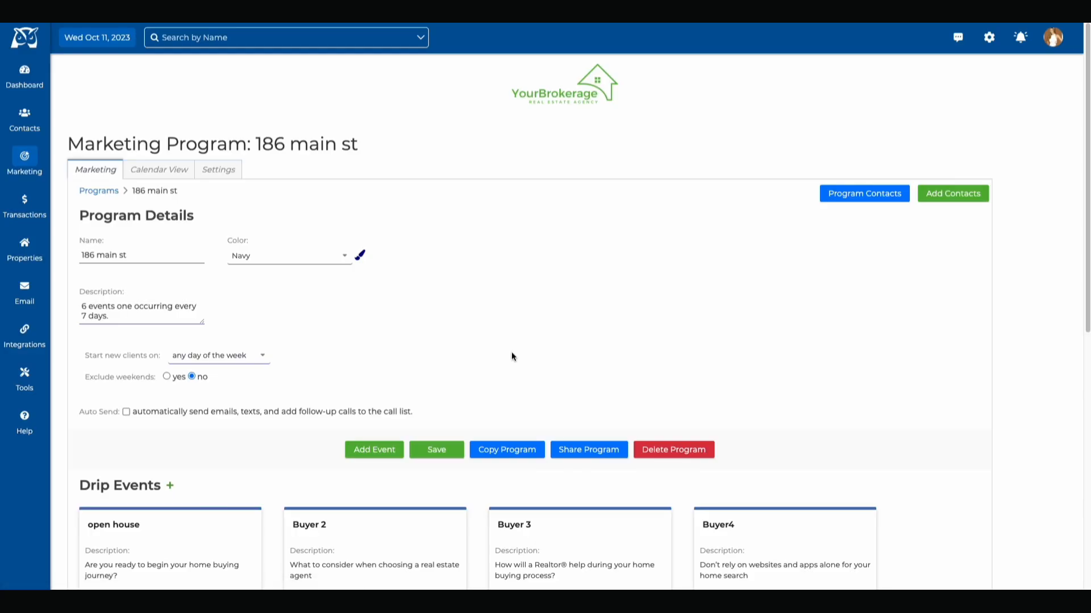
Step: Review the program's drip events, then go to Marketing > Landing Pages
scroll(512, 356, "down", 5)
scroll(512, 357, "down", 2)
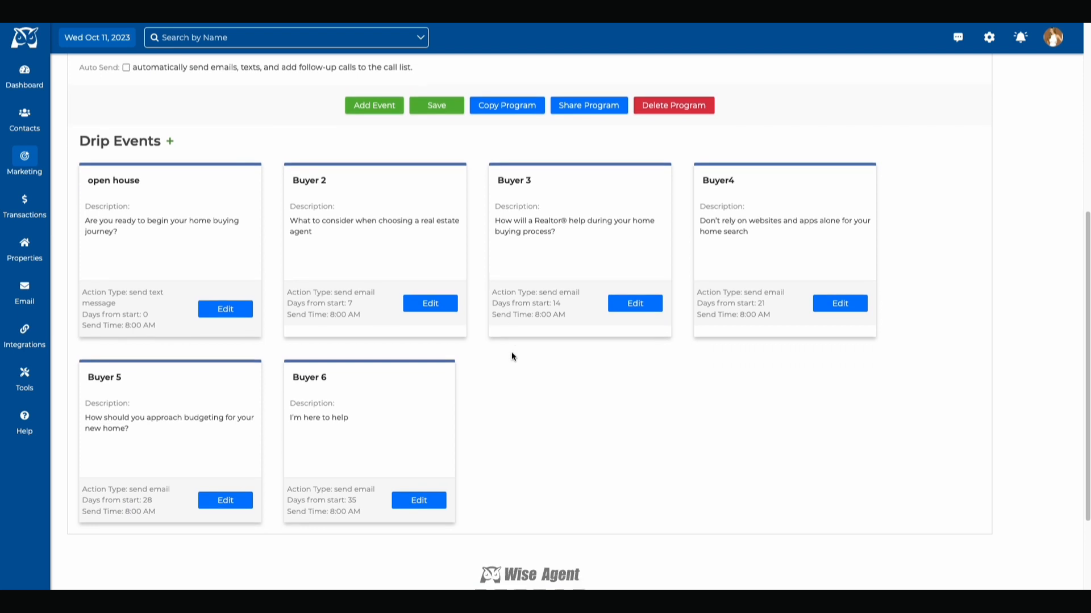
scroll(511, 357, "up", 2)
scroll(511, 356, "up", 3)
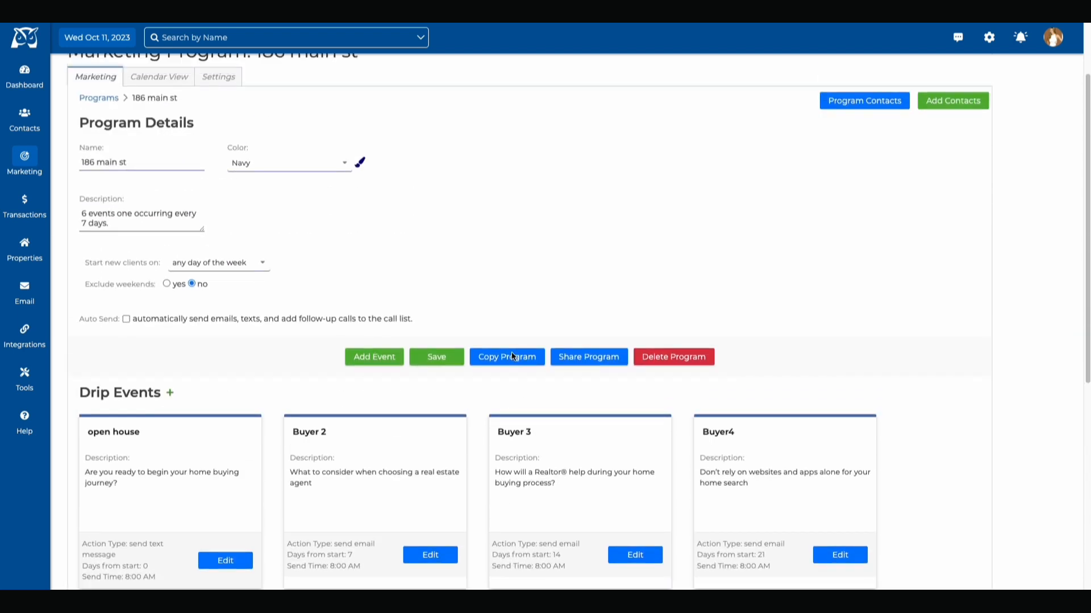
scroll(494, 341, "up", 2)
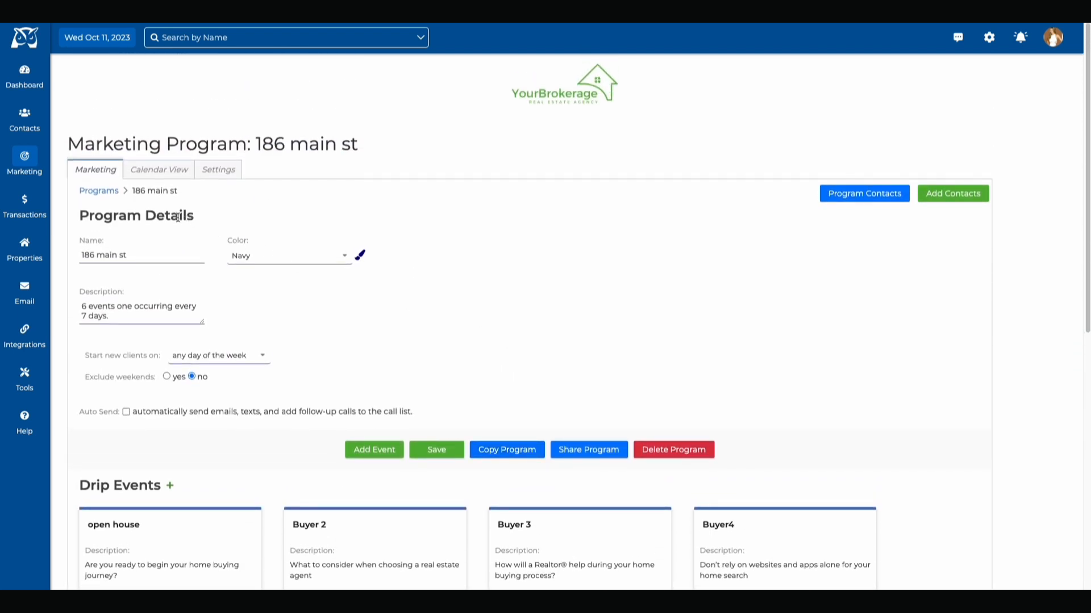
mouse_move(33, 154)
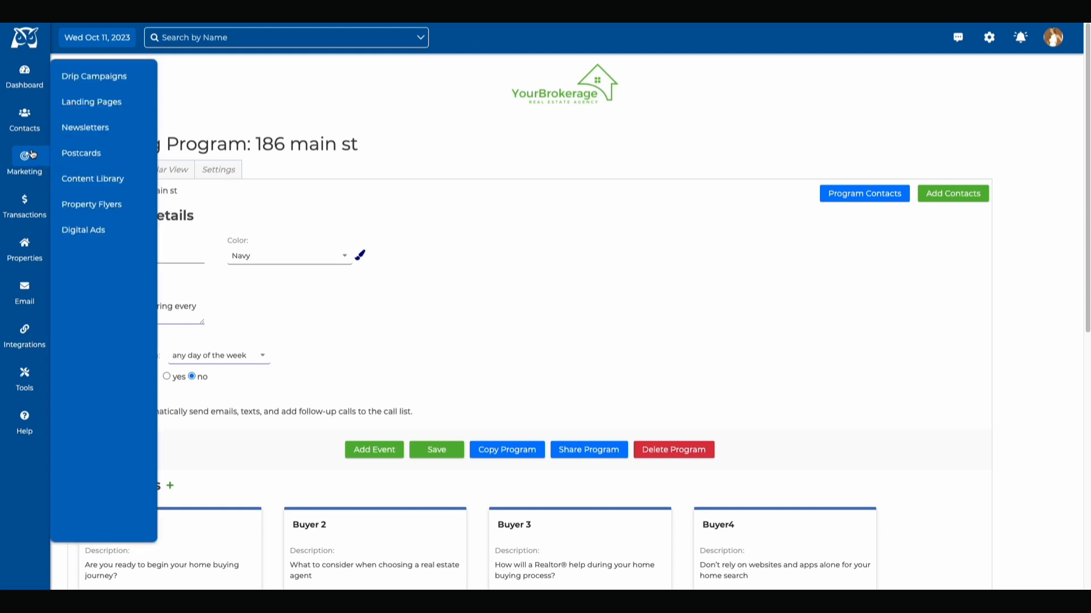
left_click(140, 105)
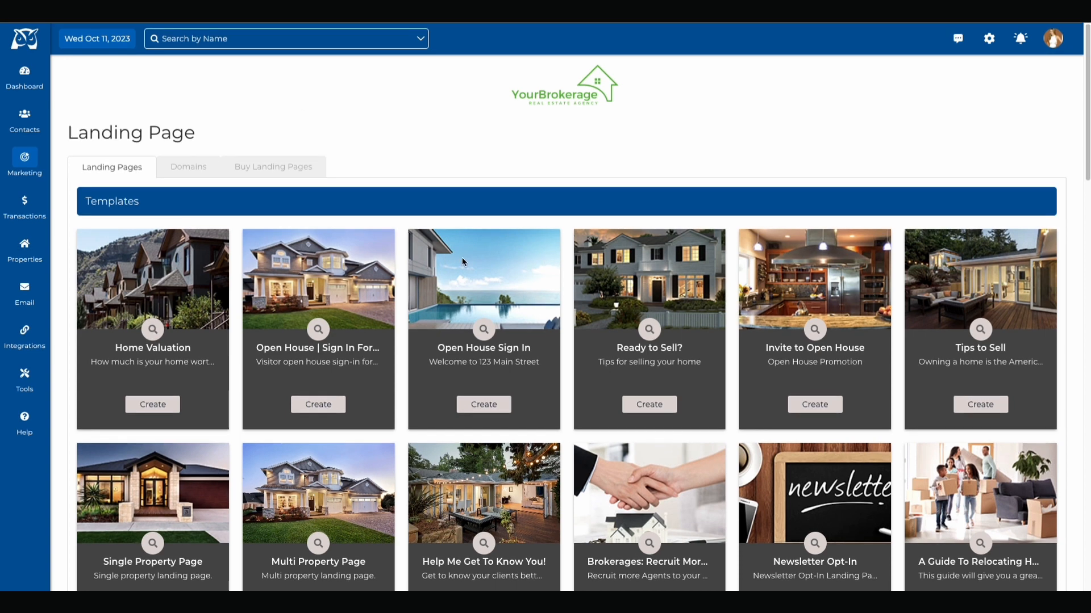
Step: Create an Invite to Open House page named '186 main st open house' with source 186 main street open house
left_click(827, 413)
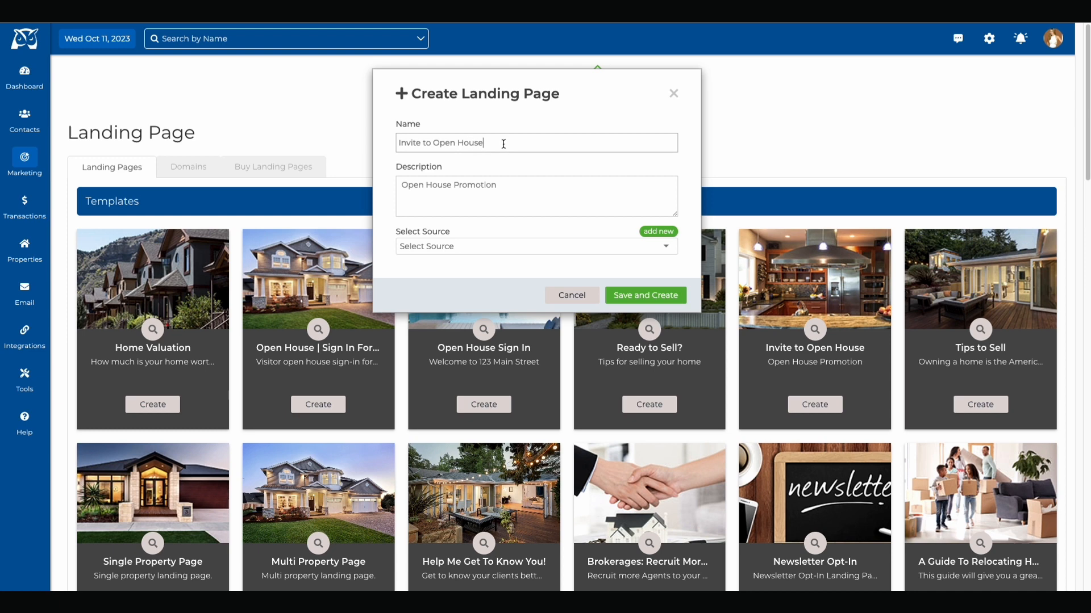
left_click_drag(503, 144, 396, 140)
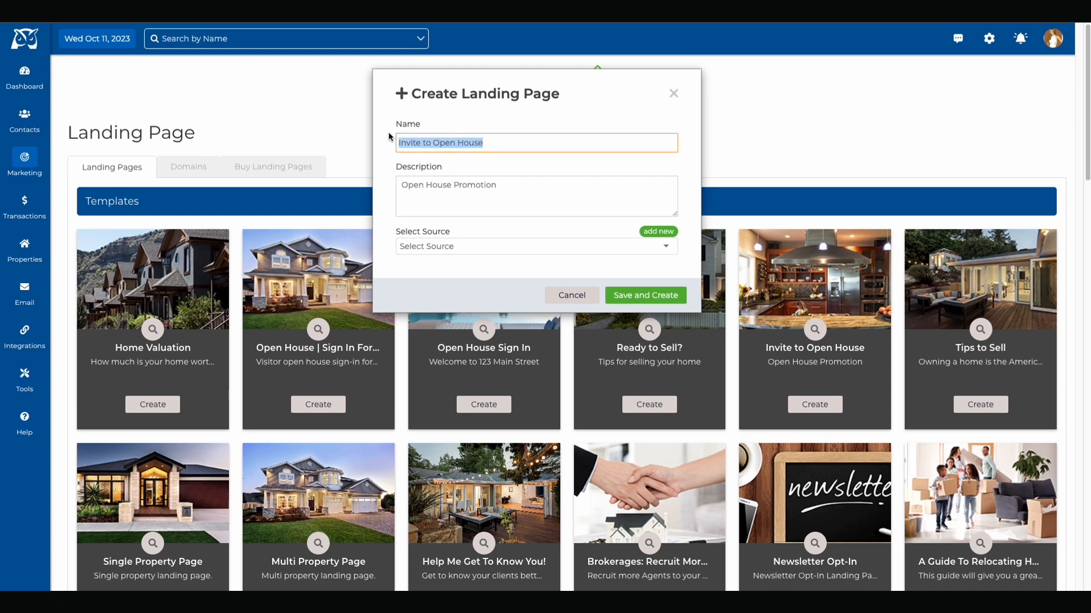
type("186 main st")
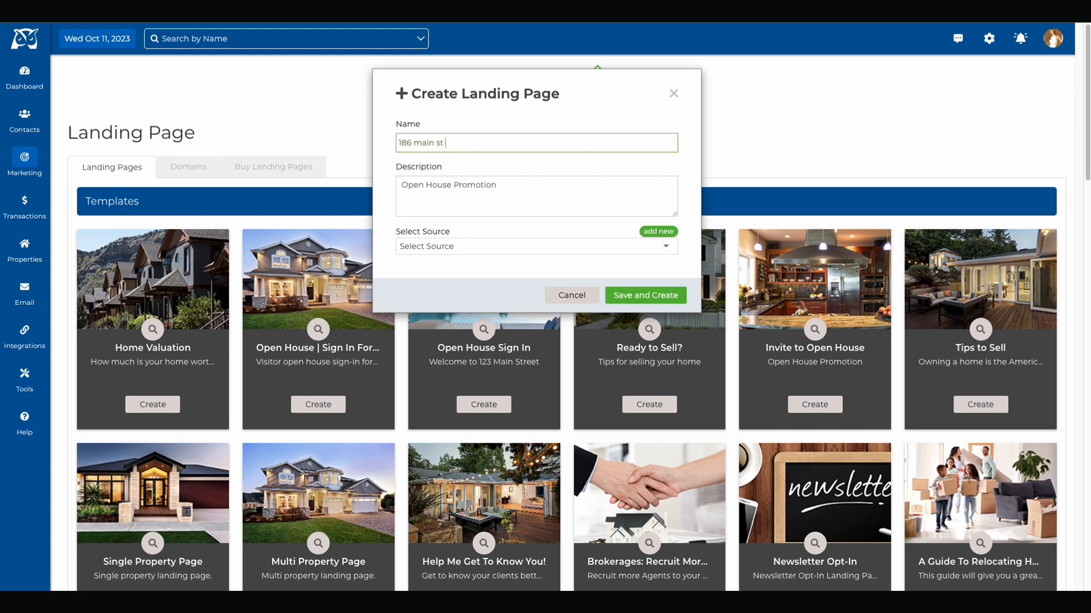
type(" open house")
left_click(466, 245)
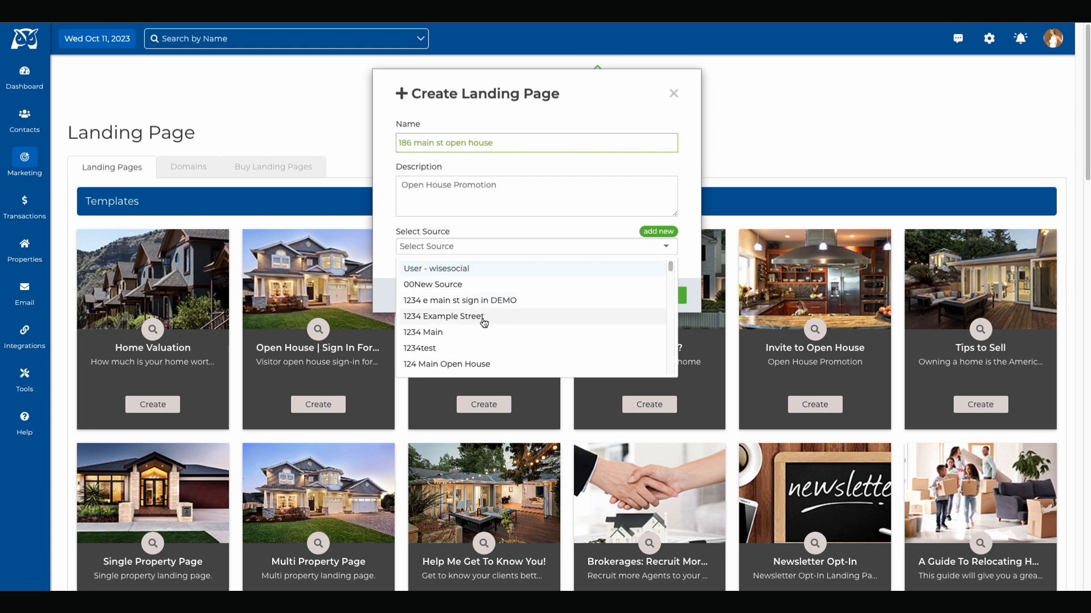
scroll(484, 323, "down", 2)
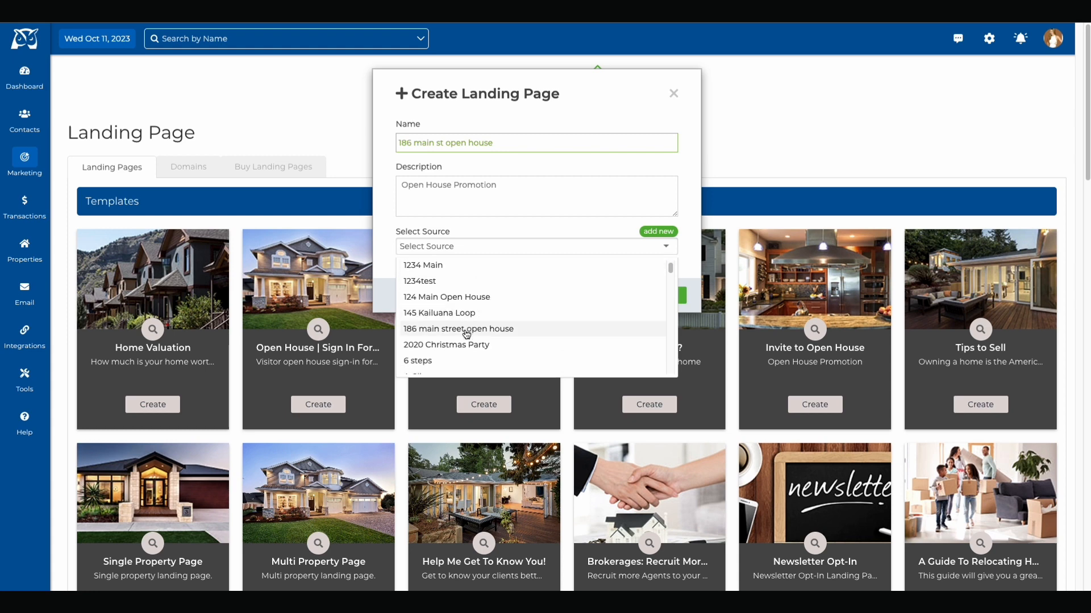
left_click(467, 334)
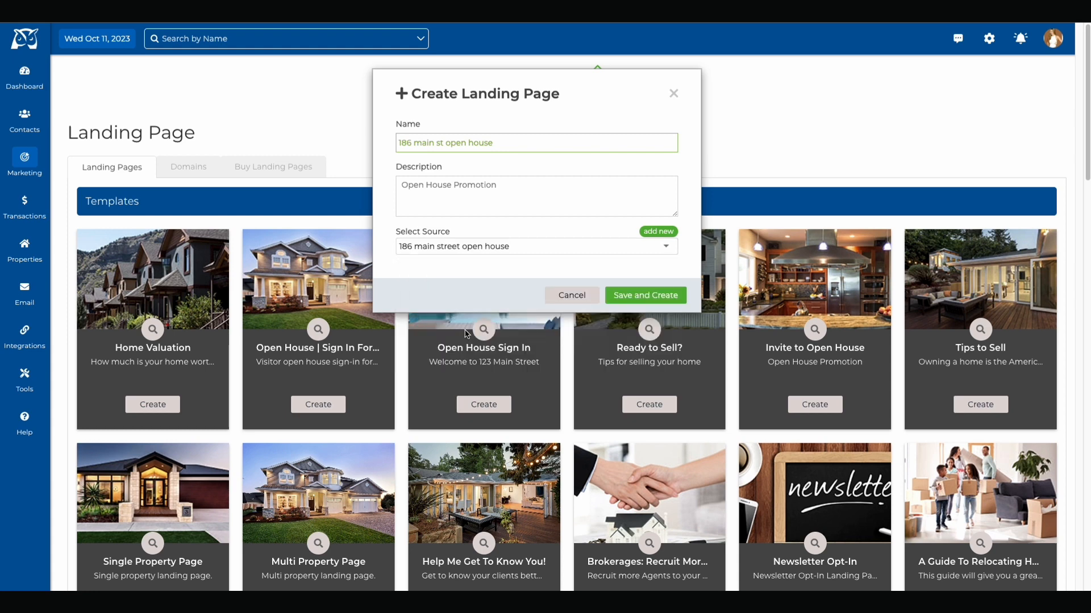
left_click(628, 295)
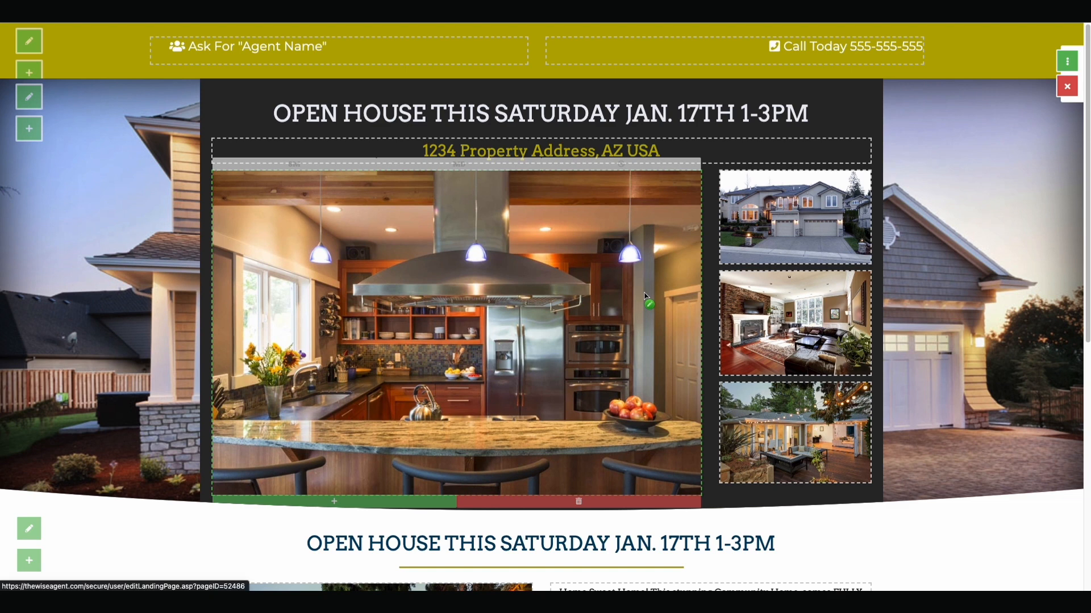
Step: Set the landing page's Response Action to REFRESH after form submission and save it
scroll(645, 296, "down", 3)
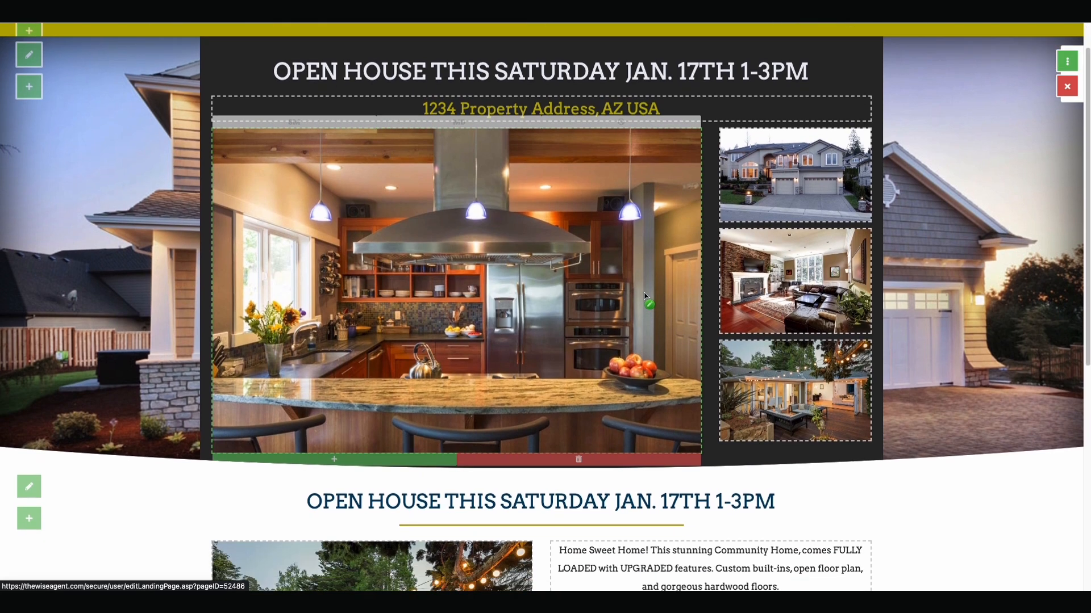
scroll(645, 296, "down", 3)
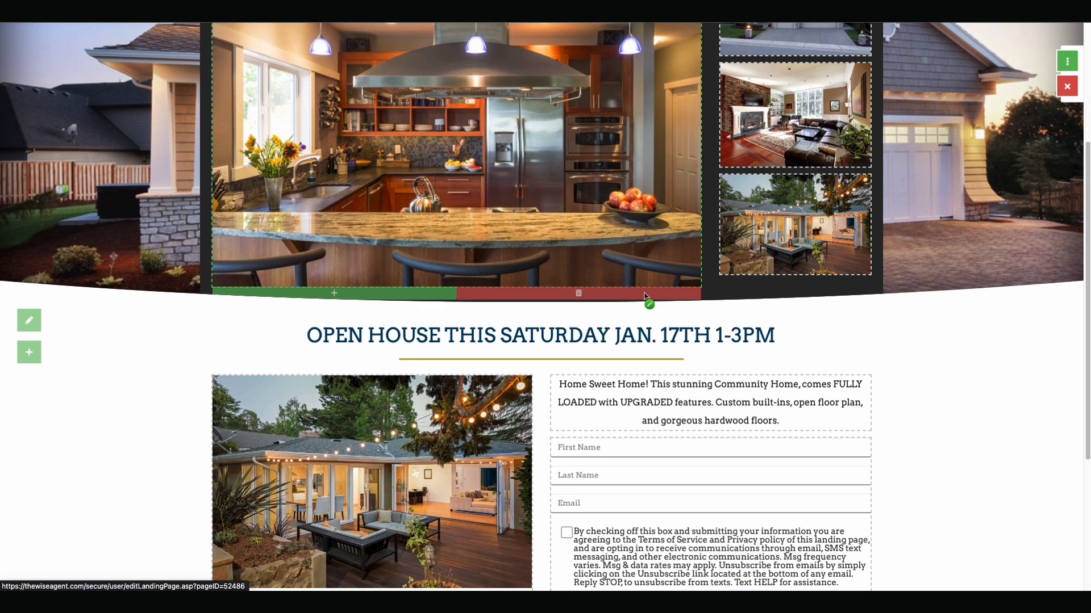
scroll(645, 296, "down", 3)
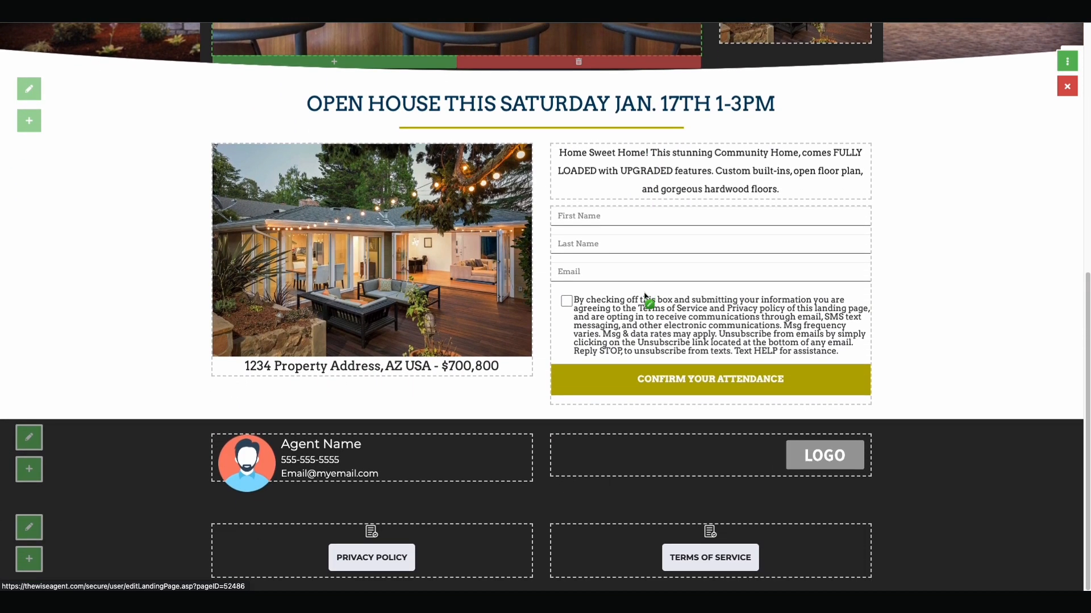
scroll(645, 295, "up", 5)
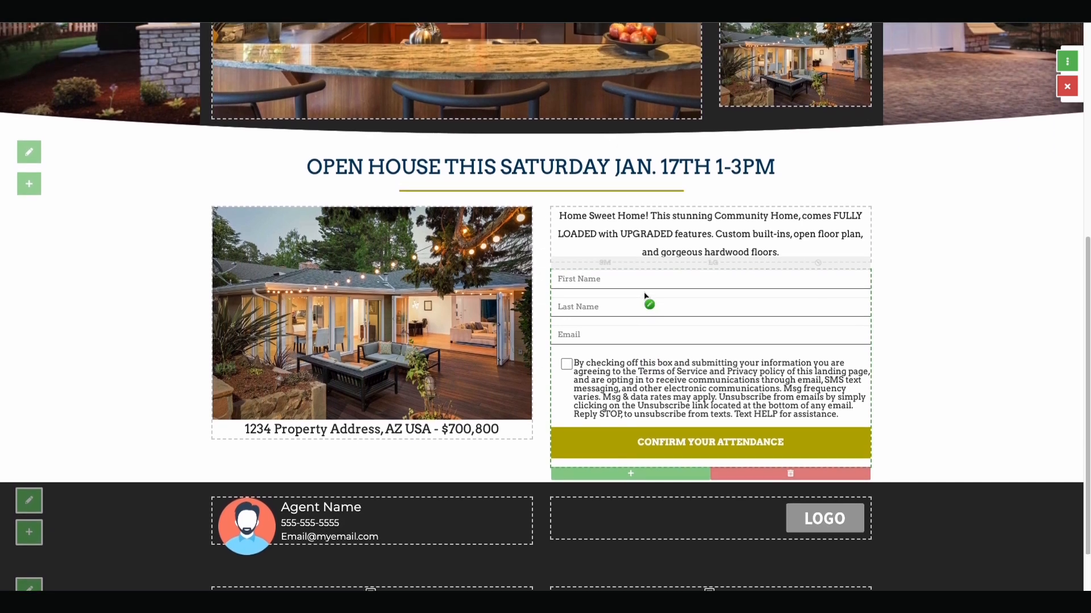
scroll(645, 296, "up", 4)
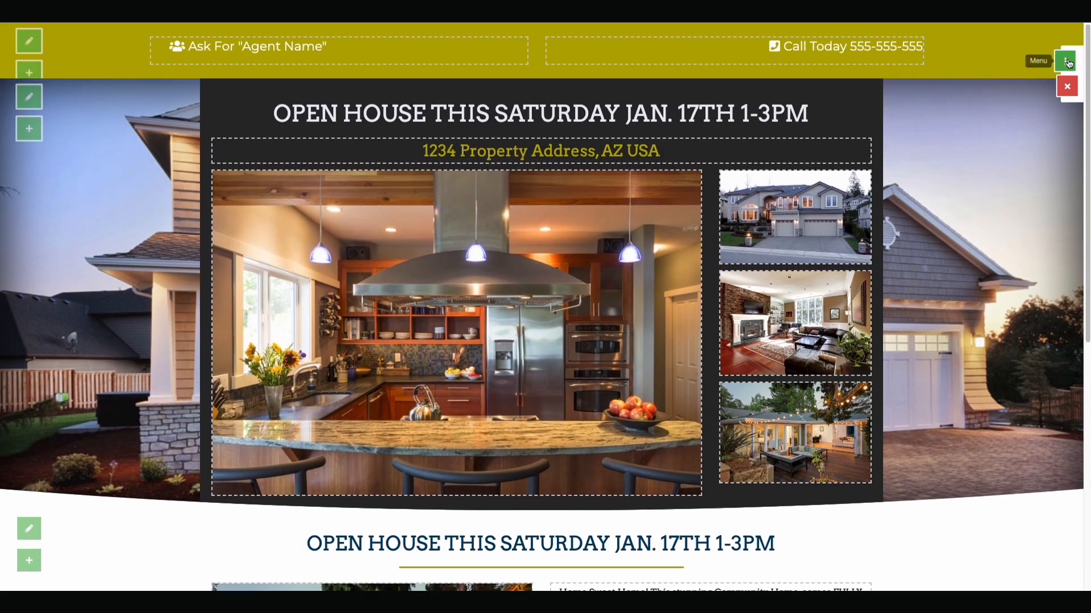
left_click(1066, 61)
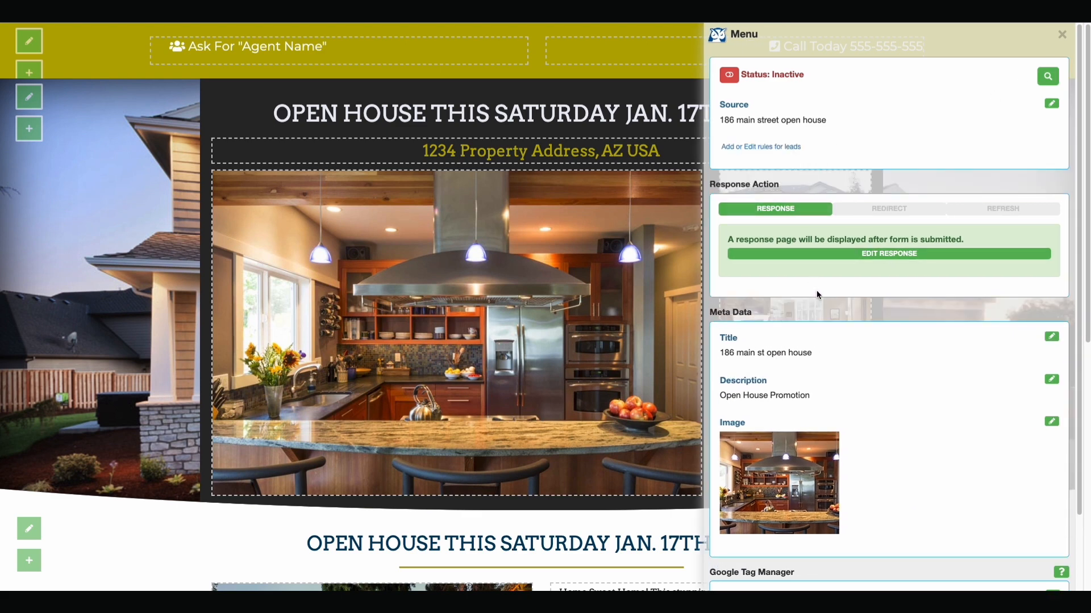
left_click(889, 210)
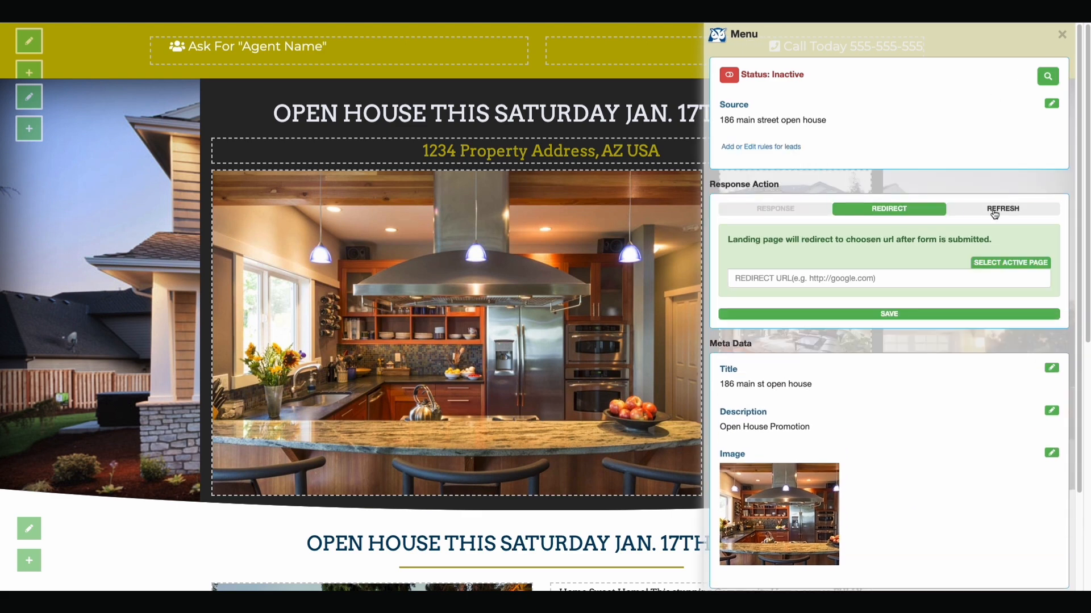
left_click(995, 210)
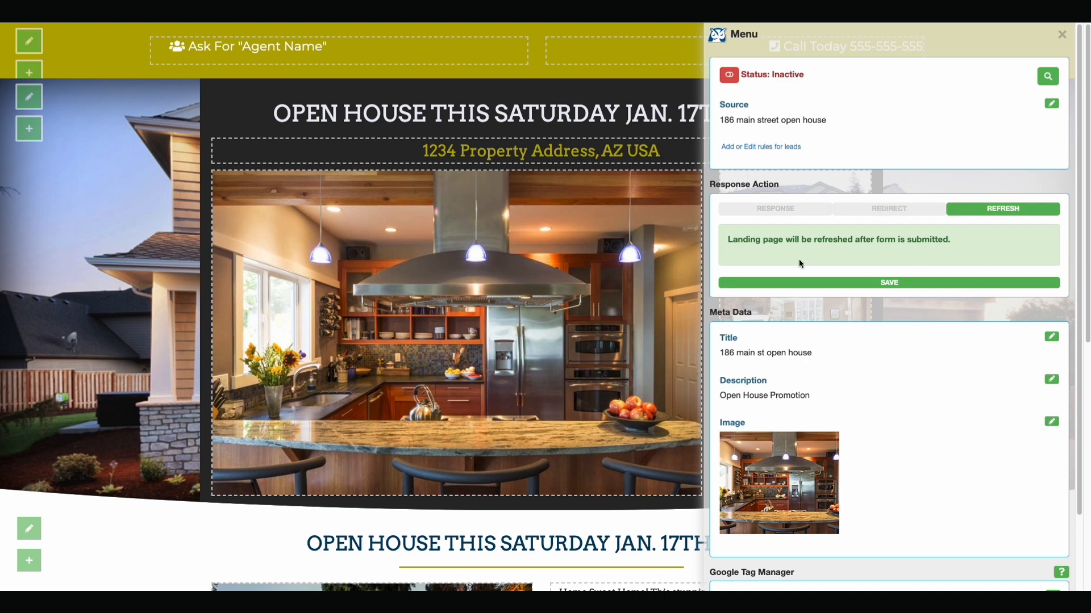
left_click(893, 287)
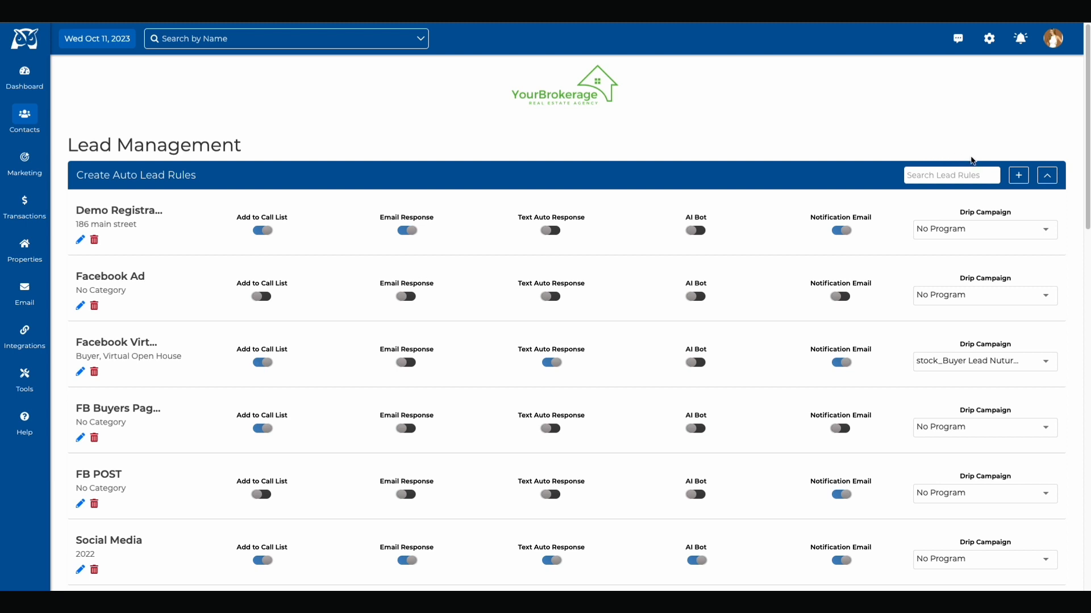
Step: Start a new lead rule with source 186 main street open house feeding the 186 main st program
left_click(1018, 176)
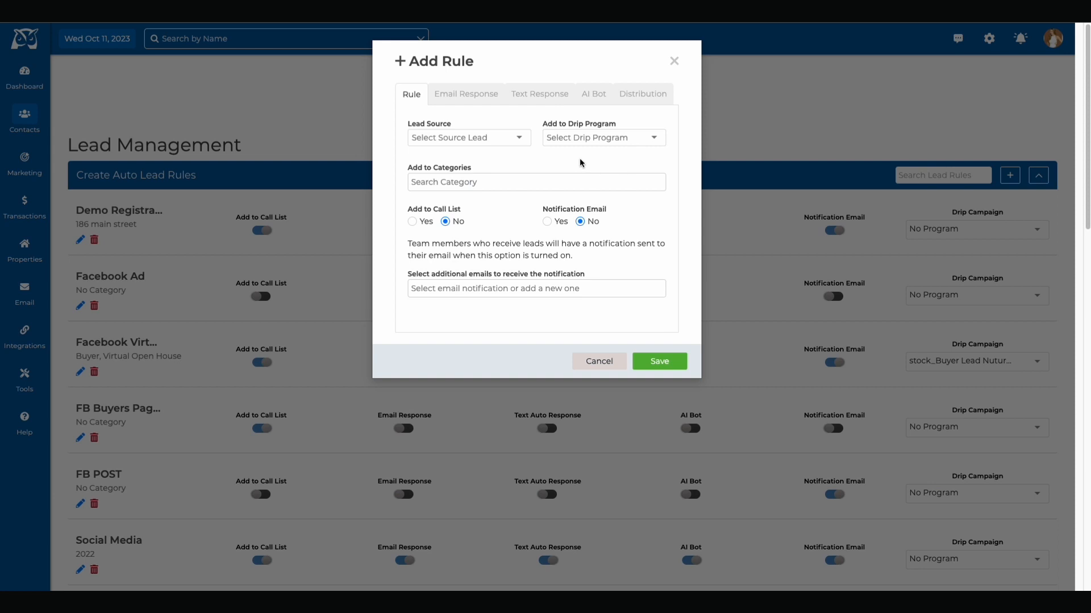
left_click(519, 140)
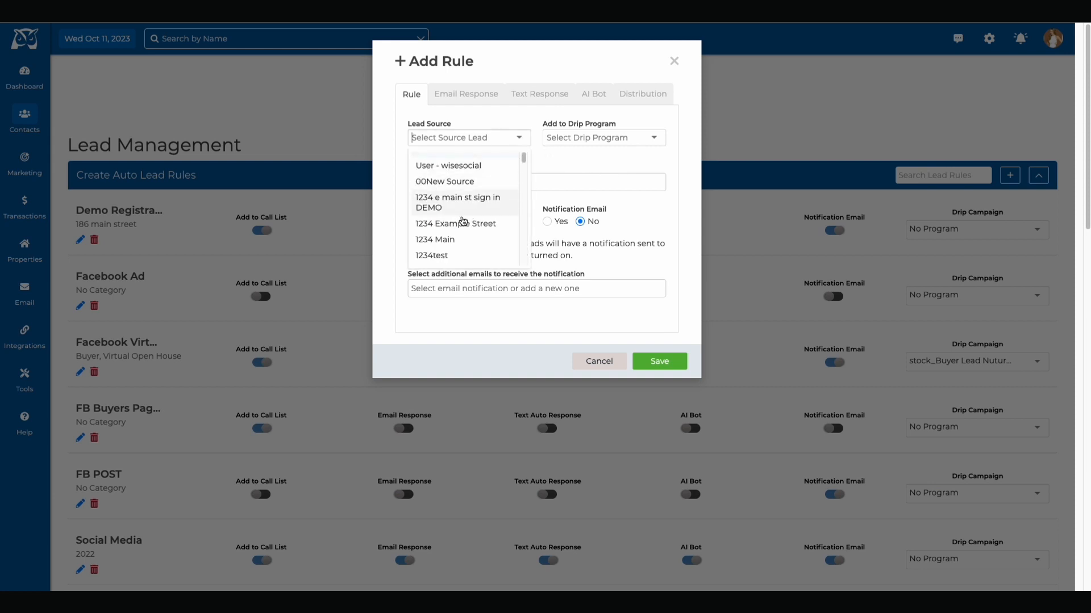
scroll(459, 222, "down", 2)
scroll(461, 225, "down", 1)
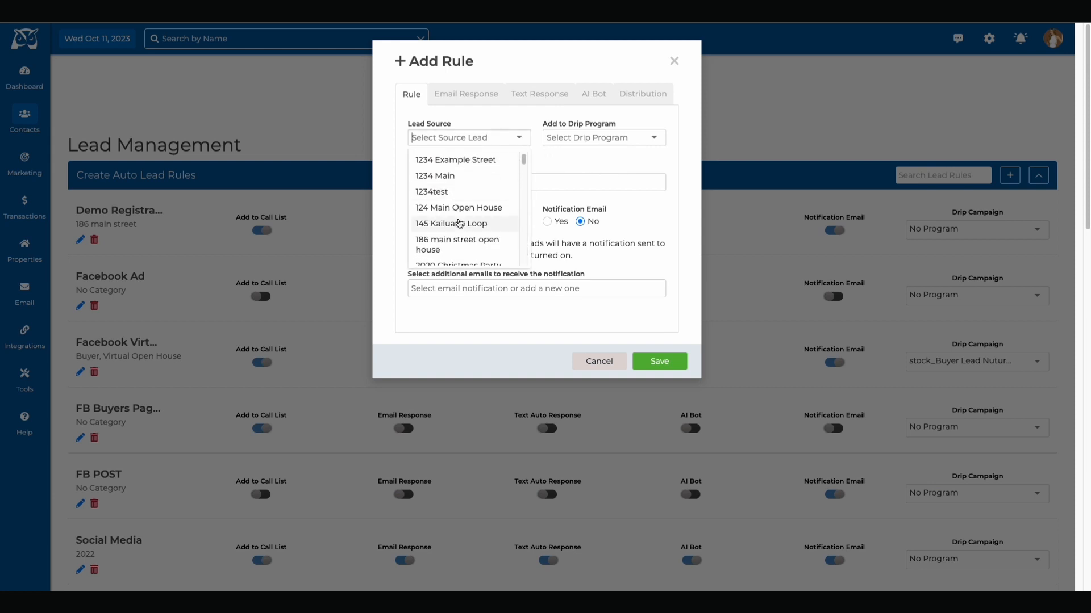
left_click(447, 249)
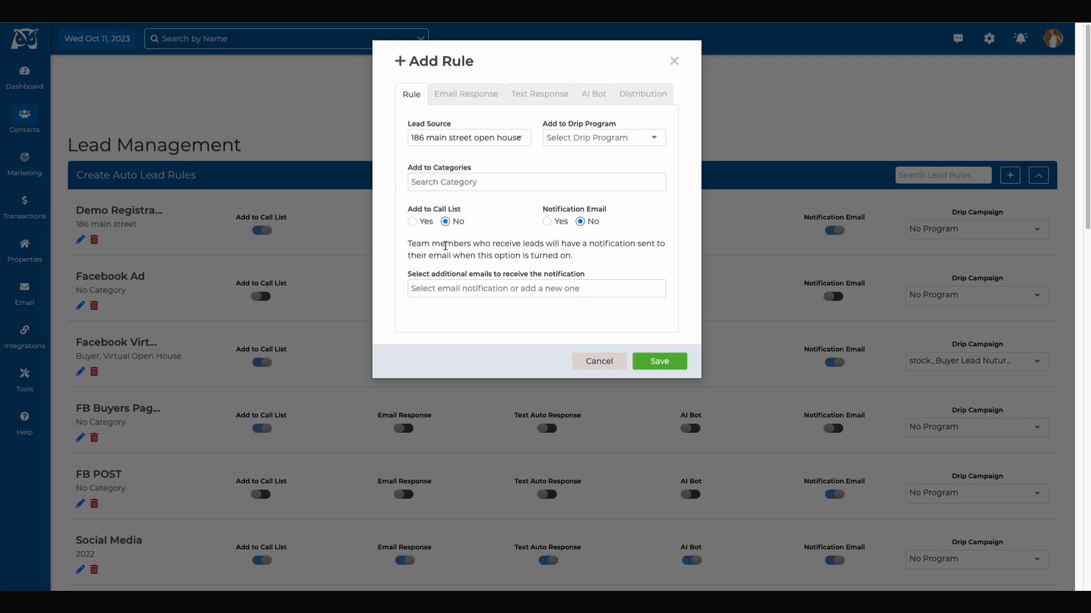
left_click(598, 141)
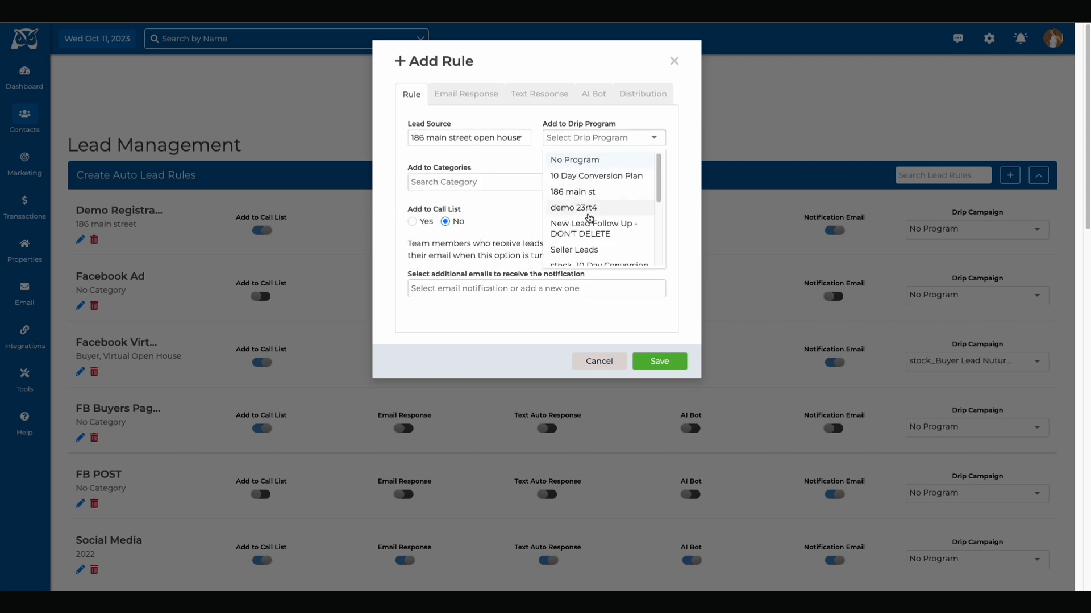
left_click(587, 192)
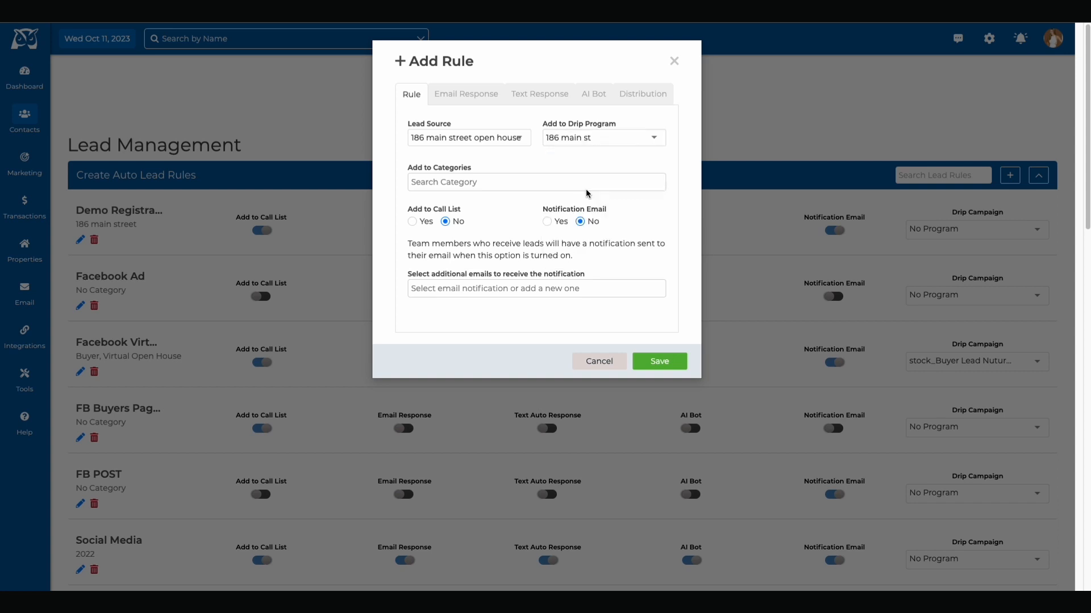
left_click(486, 185)
left_click(485, 203)
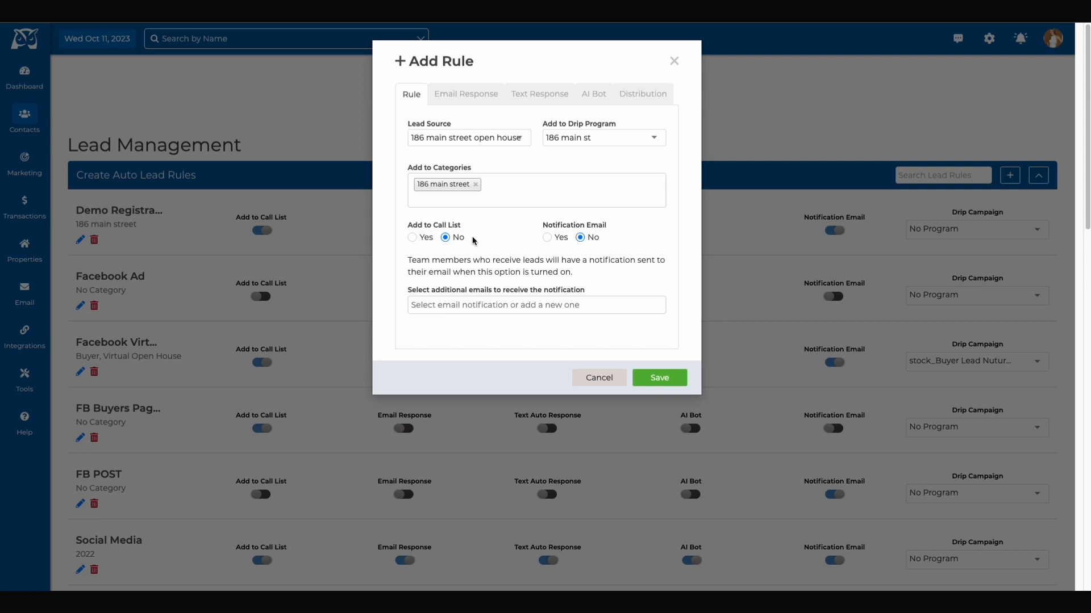
left_click(478, 198)
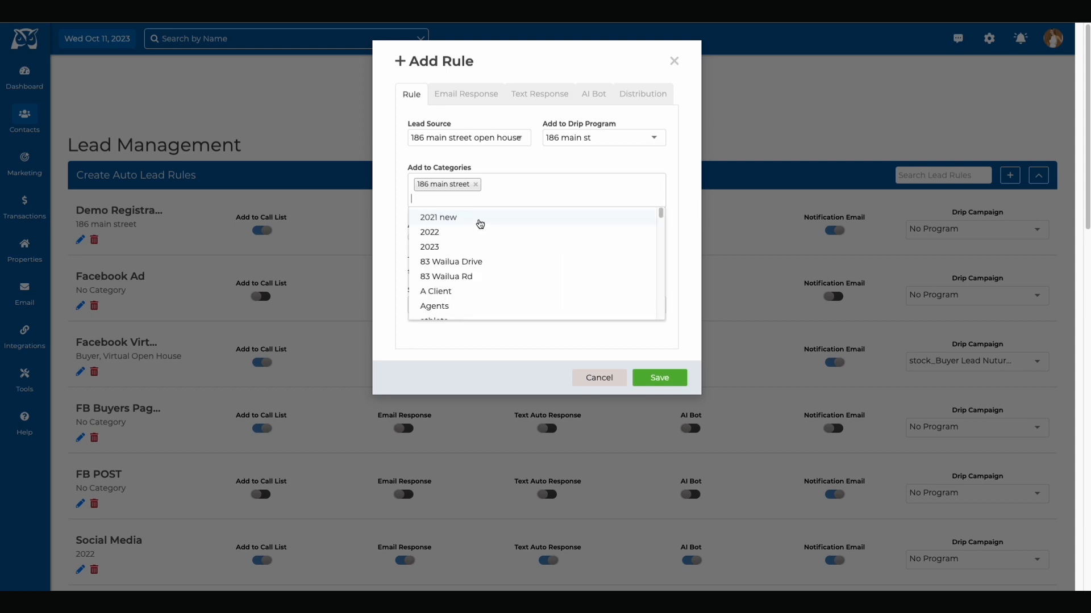
left_click(433, 246)
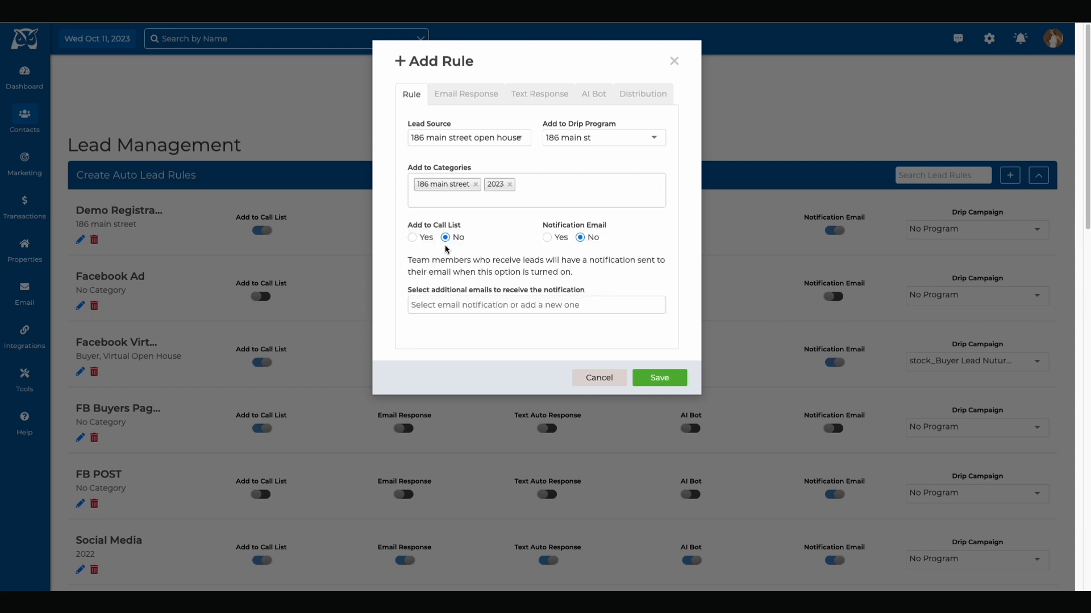
left_click(558, 199)
scroll(431, 286, "down", 5)
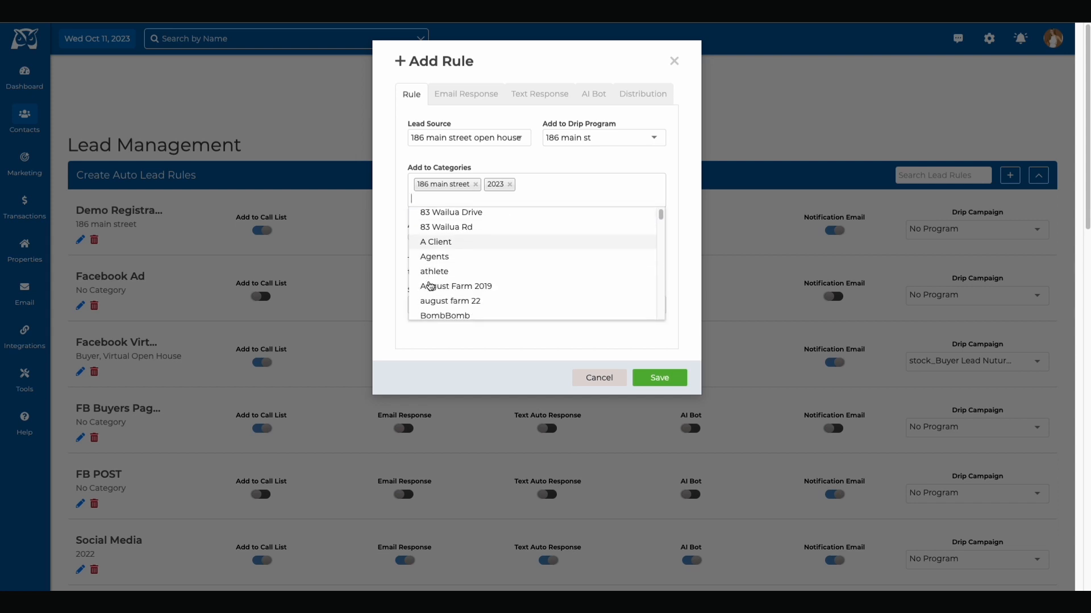
left_click(431, 262)
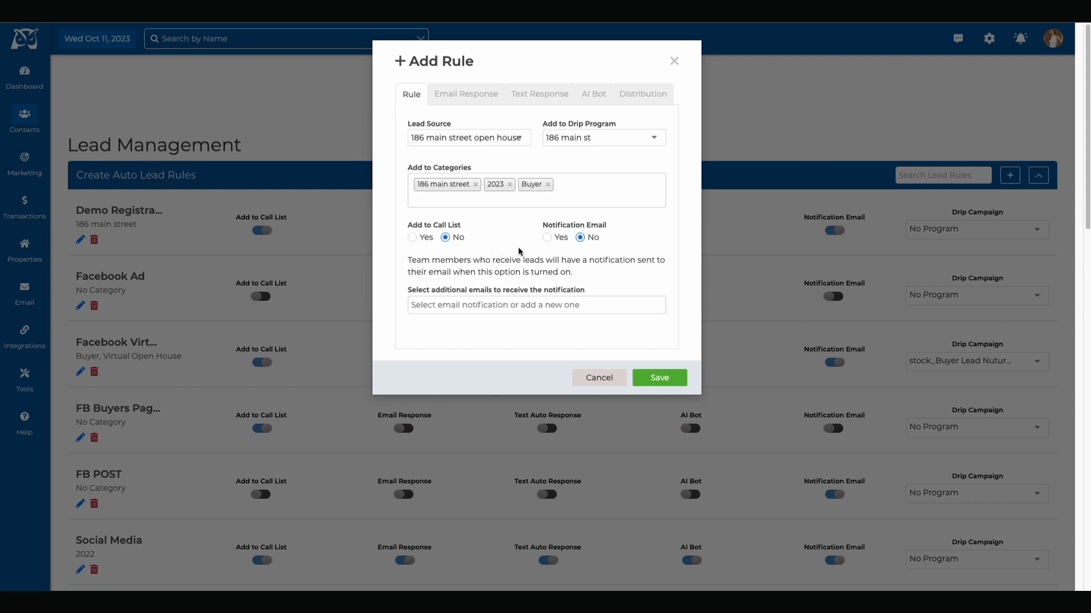
left_click(585, 200)
scroll(448, 303, "down", 5)
scroll(448, 302, "down", 5)
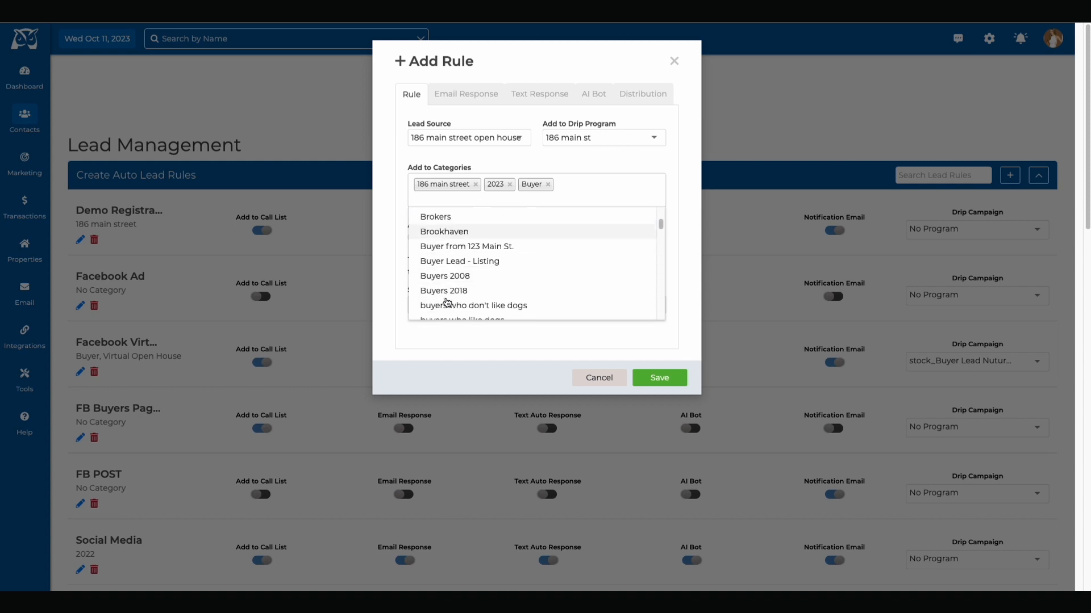
left_click(458, 238)
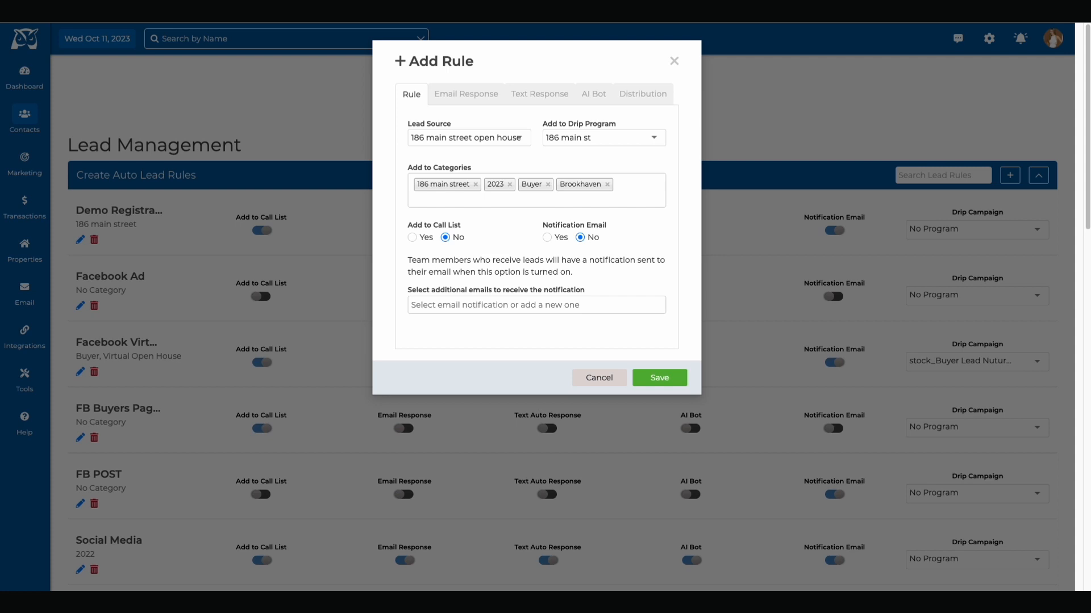
left_click(412, 238)
left_click(548, 238)
Step: Set Send Email Auto Response to Yes and review the default greeting email and signature
left_click(458, 102)
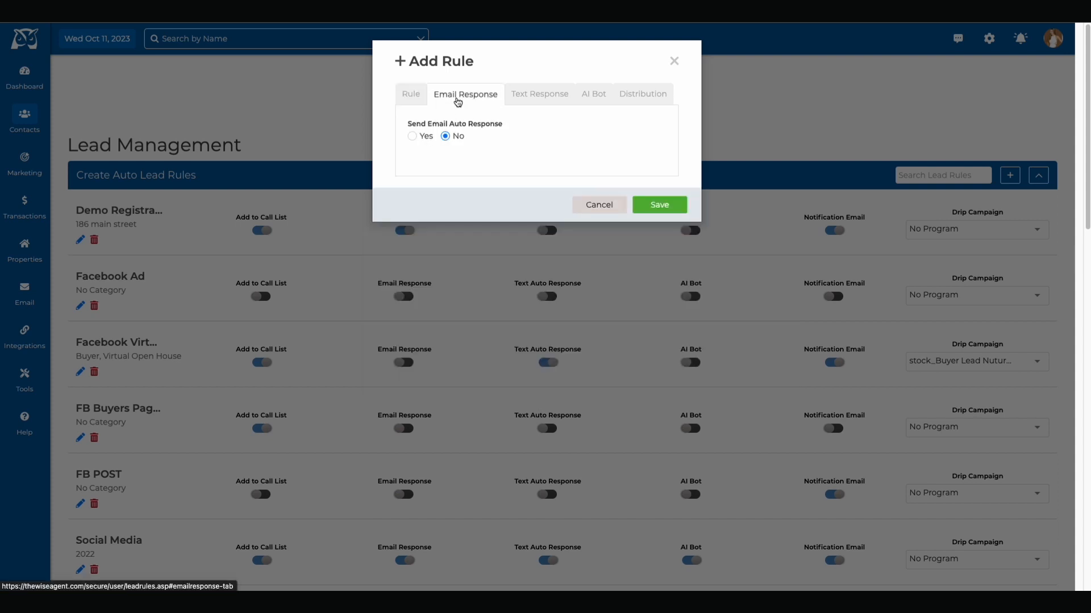
left_click(415, 136)
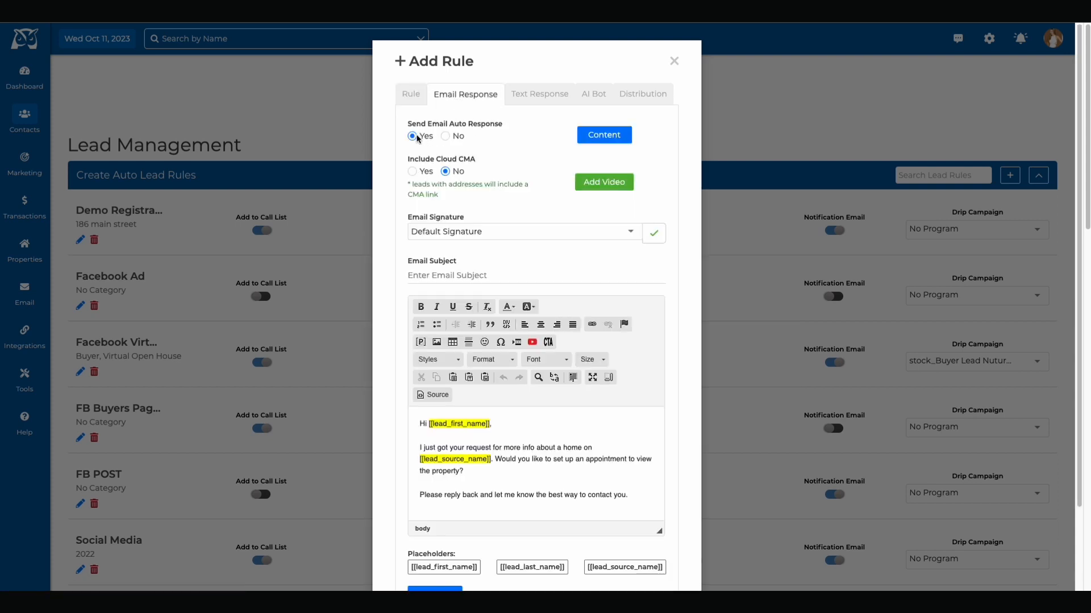
scroll(518, 402, "down", 1)
scroll(518, 402, "down", 1)
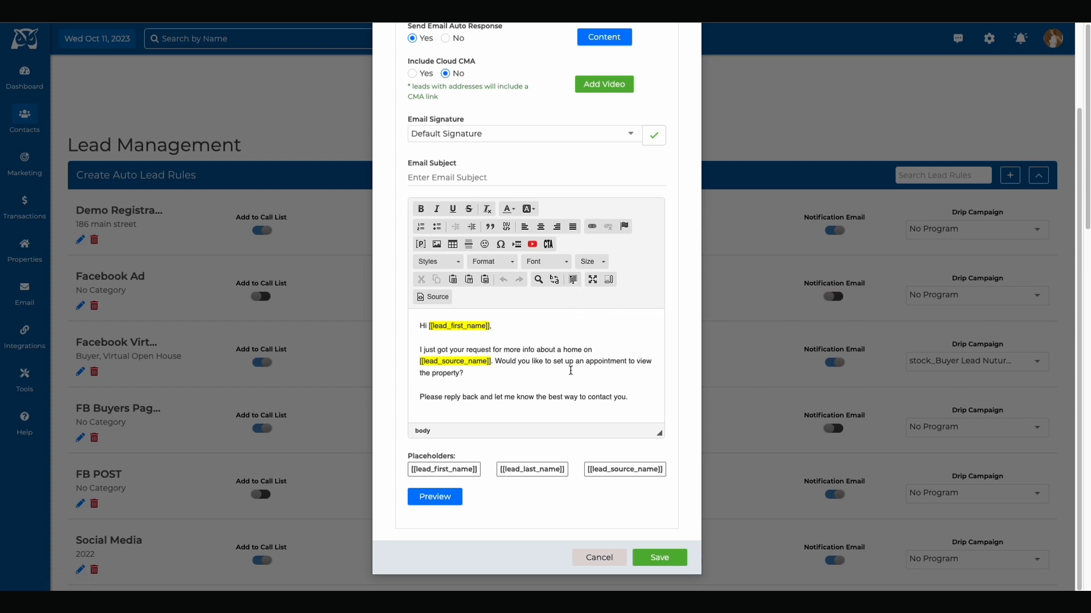
scroll(579, 169, "up", 3)
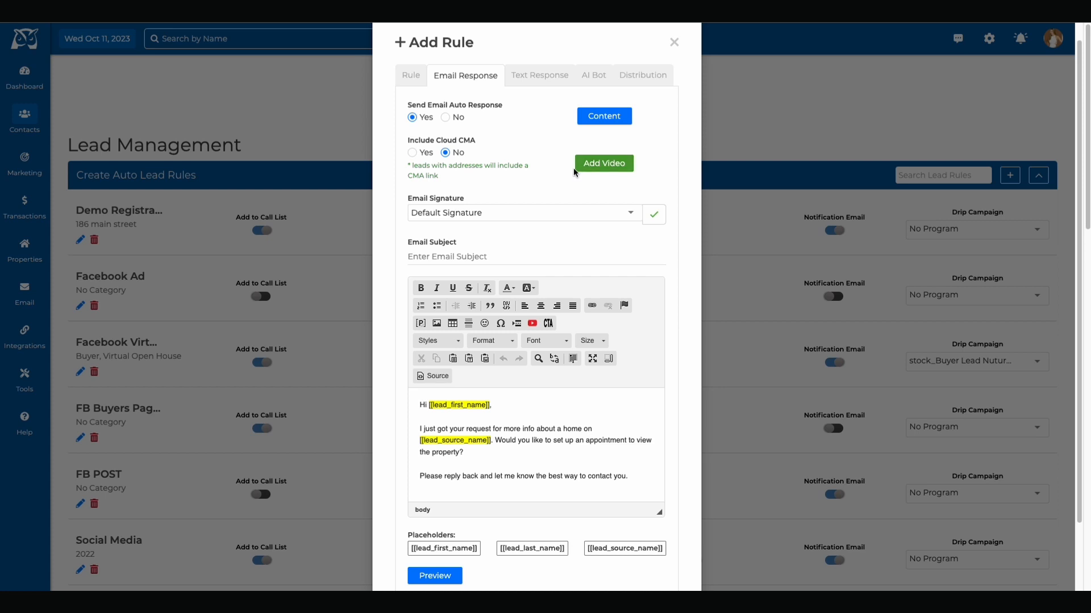
Step: Set Send Text Auto Response to Yes with the placeholder reply and bring up Text Media
left_click(534, 75)
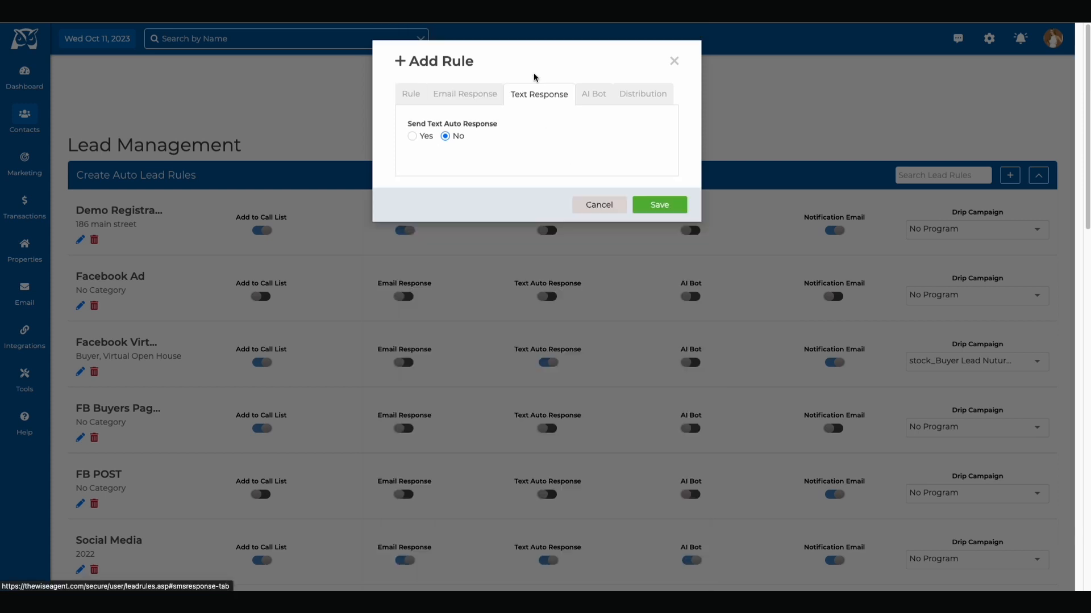
left_click(412, 136)
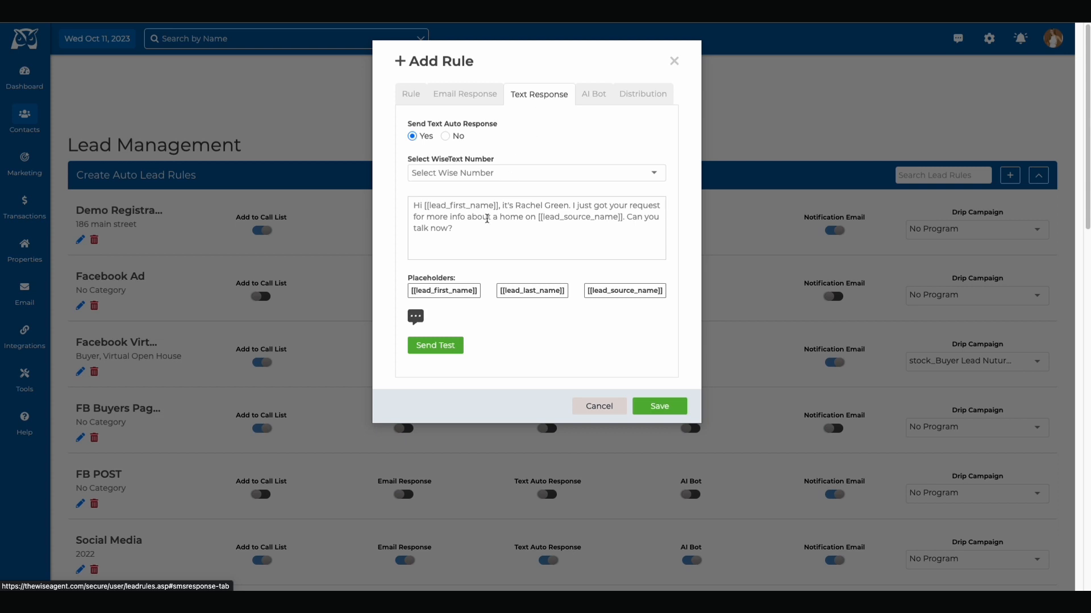
left_click(416, 316)
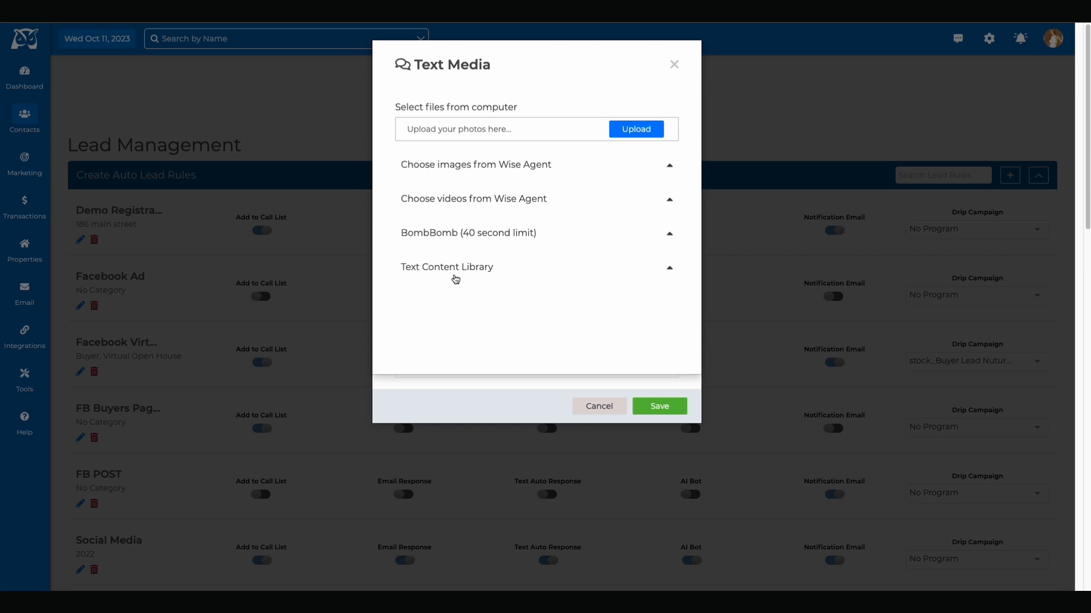
Step: Attach the Beautiful Home image from the Wise Agent library to the text reply
left_click(569, 168)
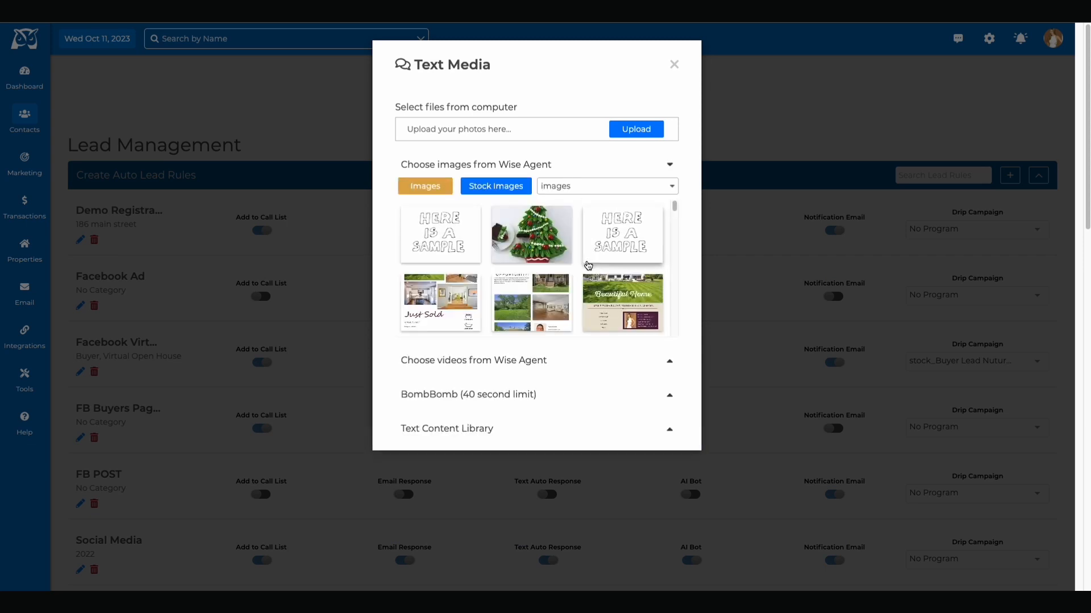
scroll(595, 279, "down", 1)
scroll(596, 279, "down", 3)
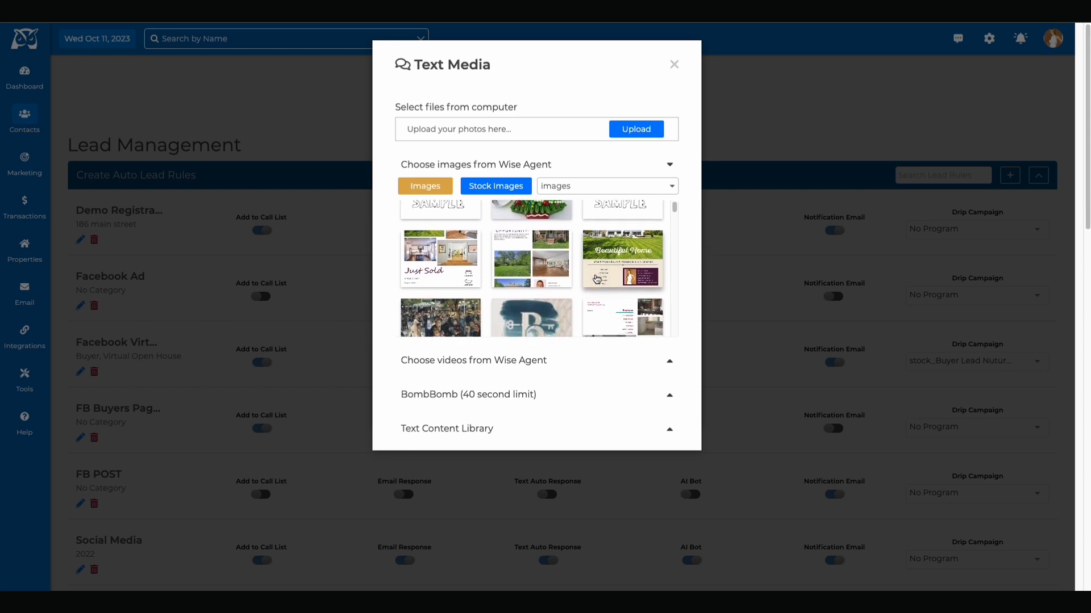
left_click(623, 231)
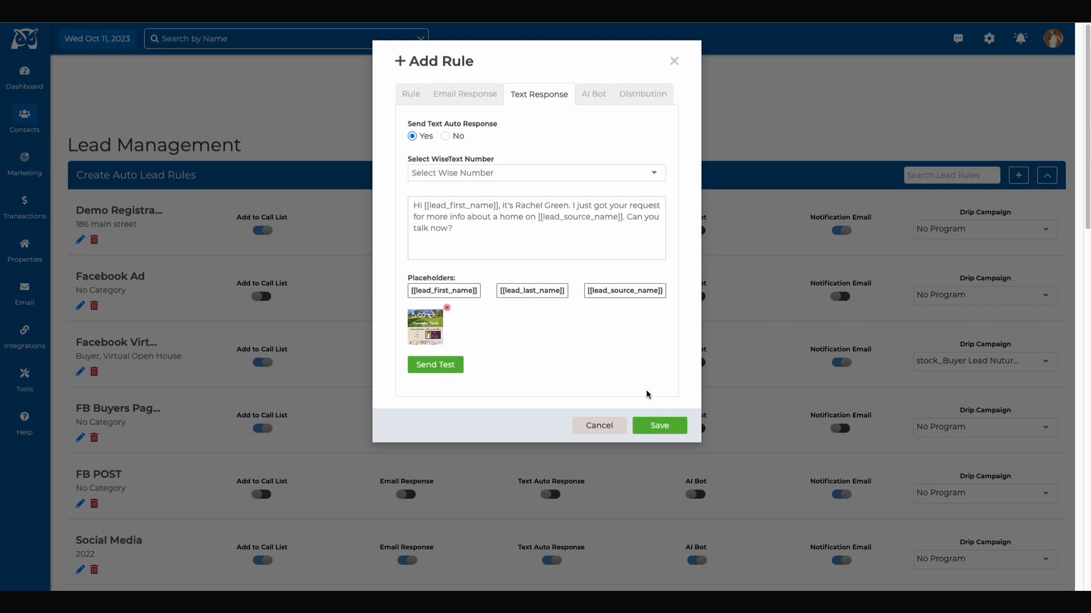
Step: Save the open-house lead rule in the Add Rule dialog
left_click(661, 427)
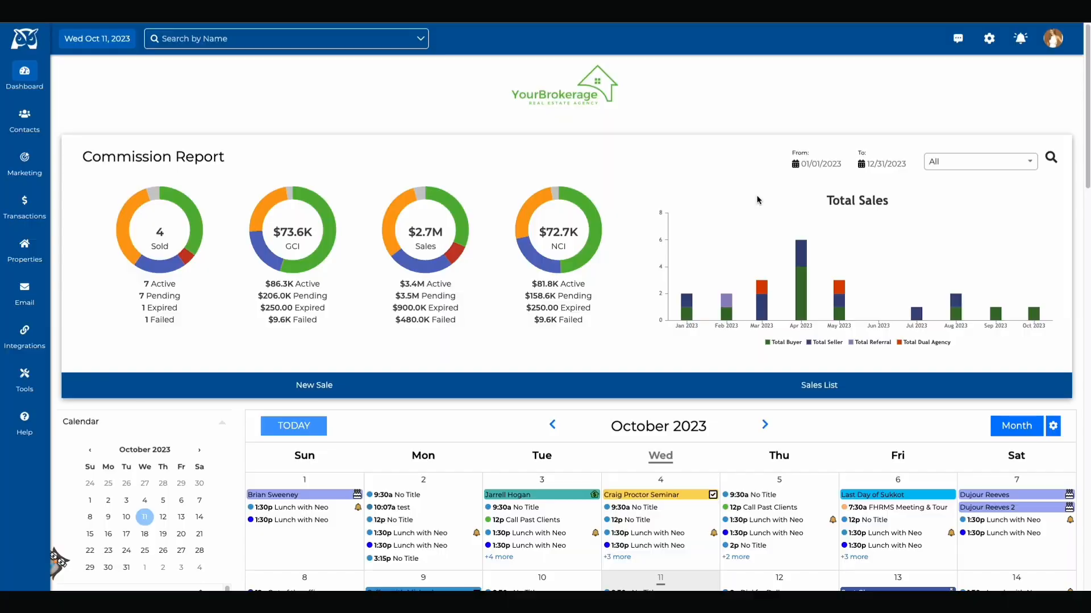
Step: Scroll down to the dashboard's Call List and open the second contact's record
scroll(757, 200, "down", 10)
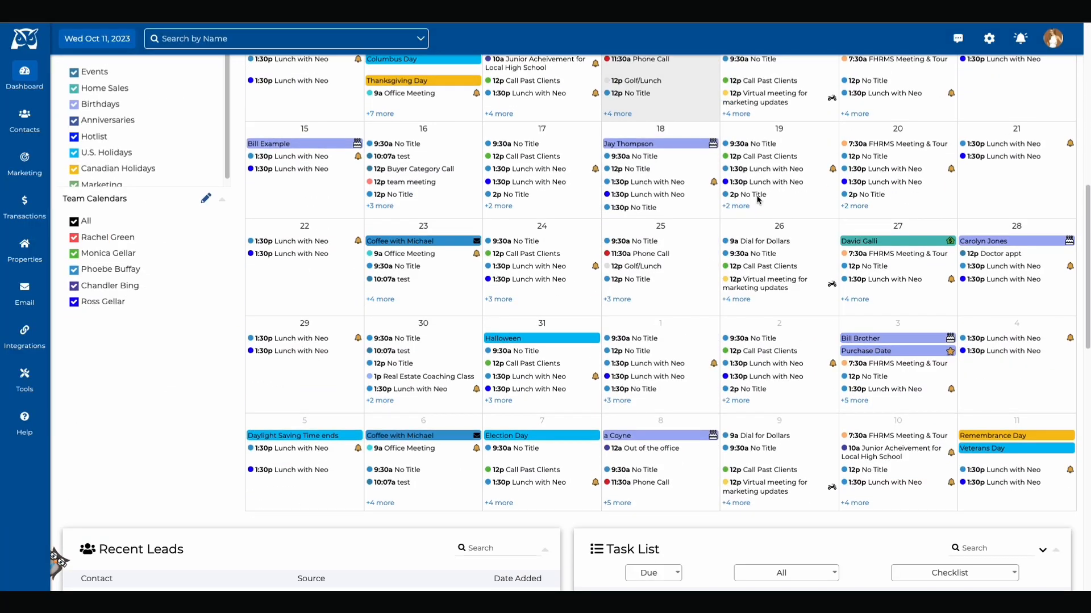
scroll(757, 199, "down", 6)
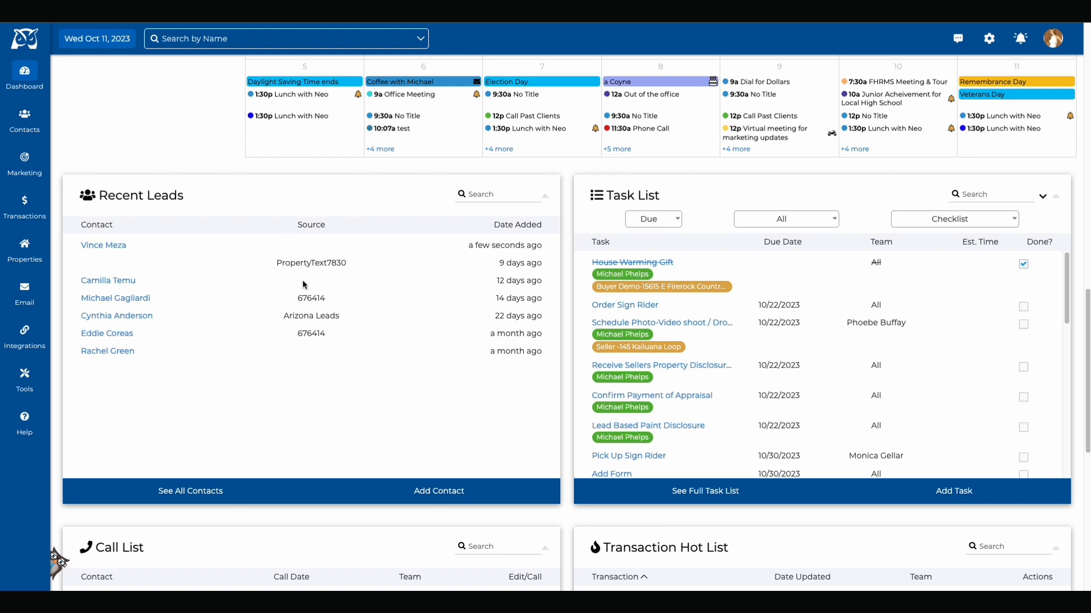
scroll(308, 375, "down", 5)
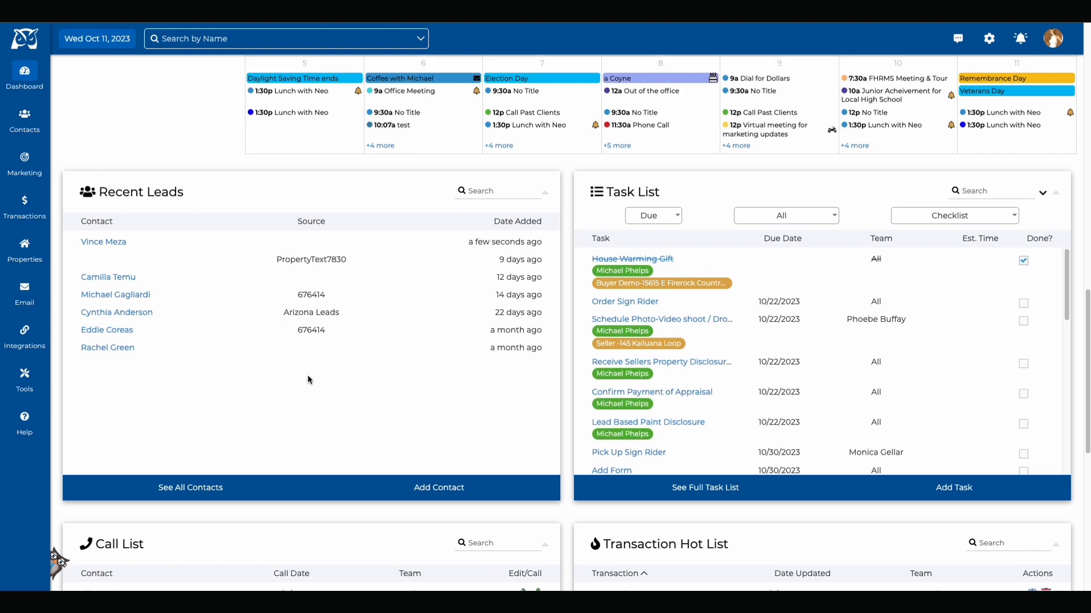
scroll(307, 380, "down", 1)
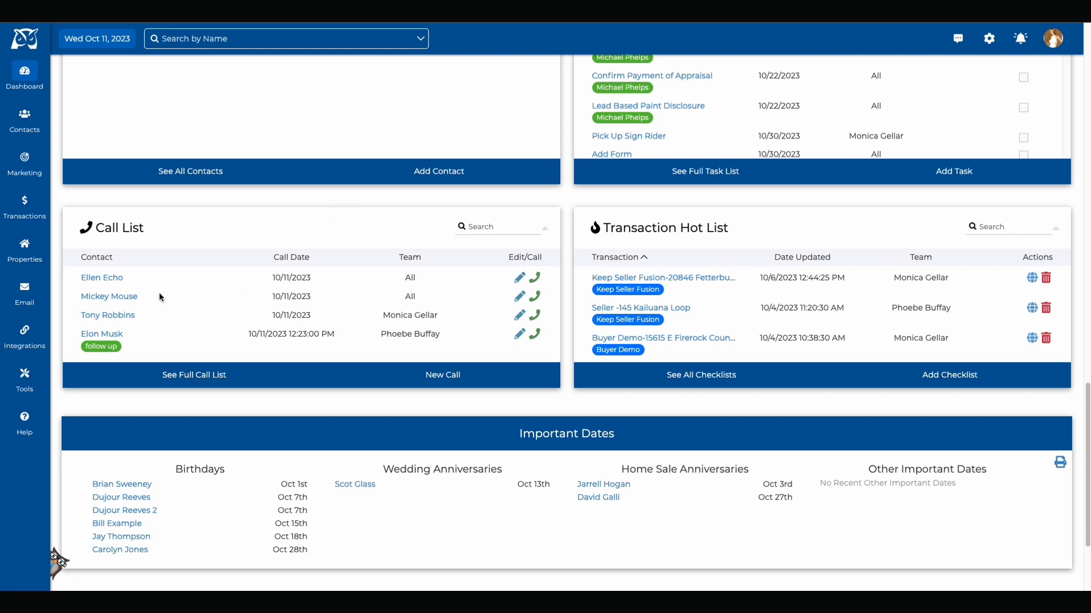
left_click(131, 297)
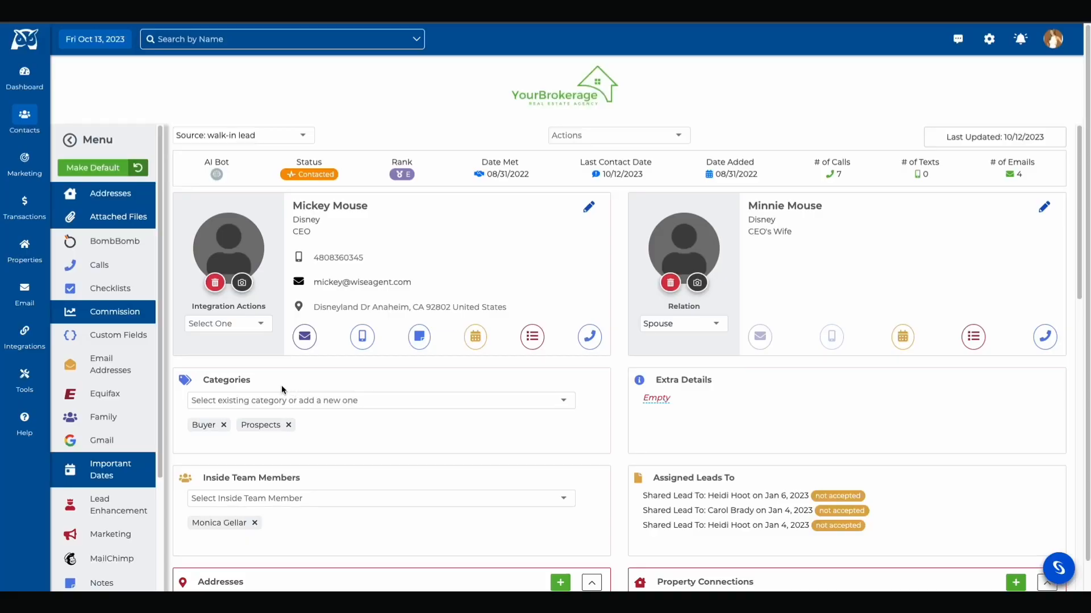
left_click(111, 502)
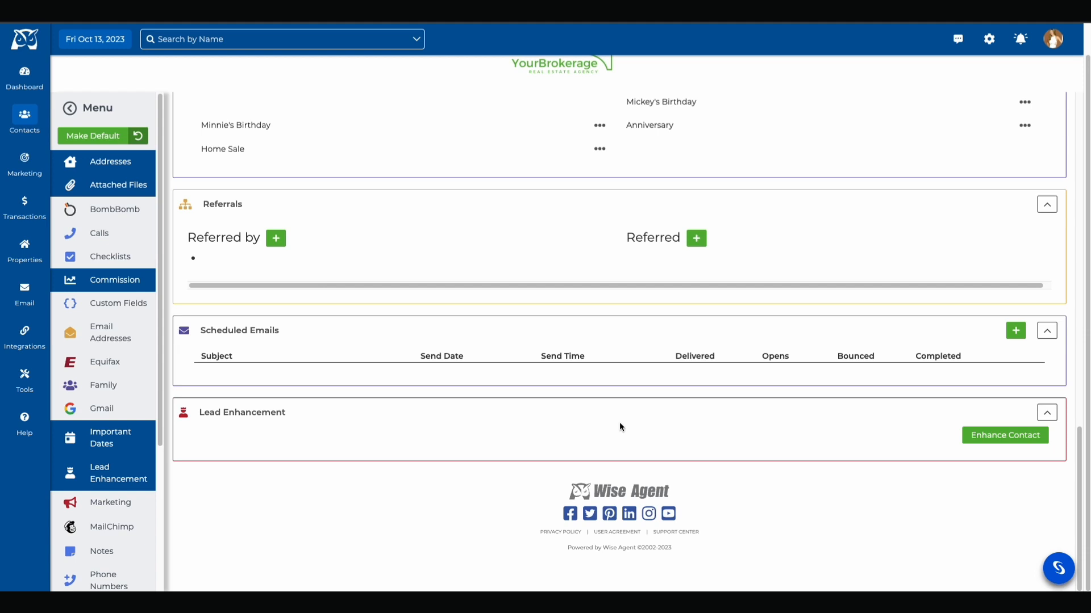
scroll(607, 427, "up", 10)
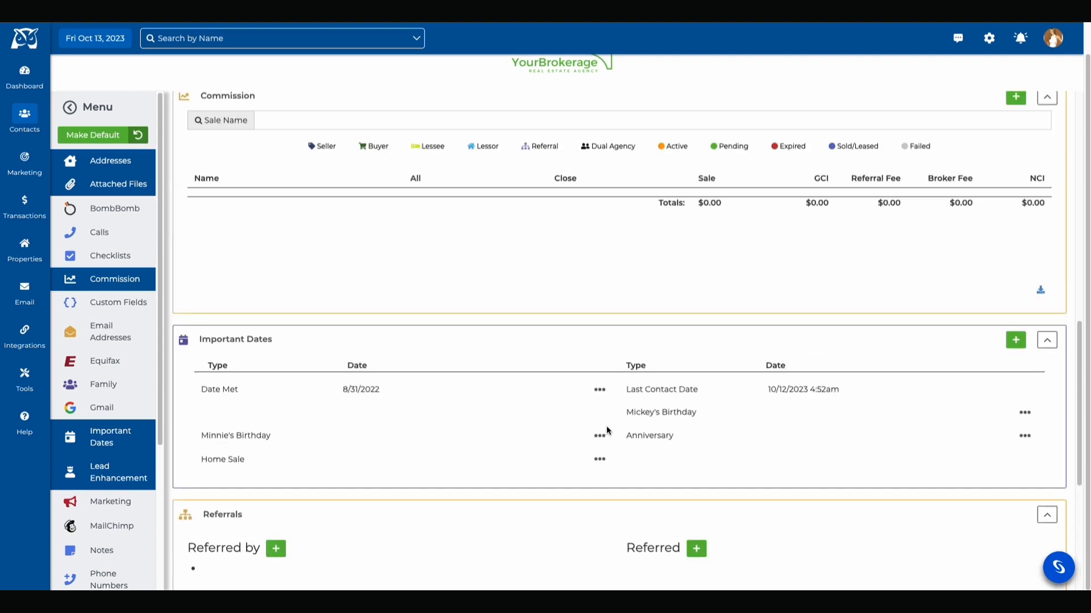
scroll(607, 430, "up", 5)
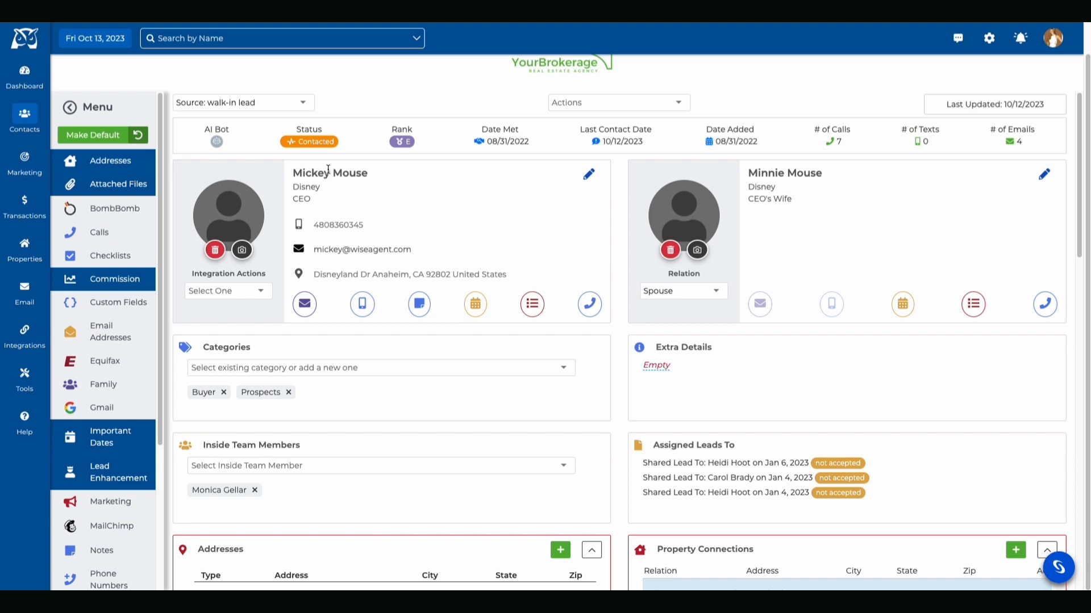
Step: Switch the contact's status badge from Contacted to Active
left_click(312, 143)
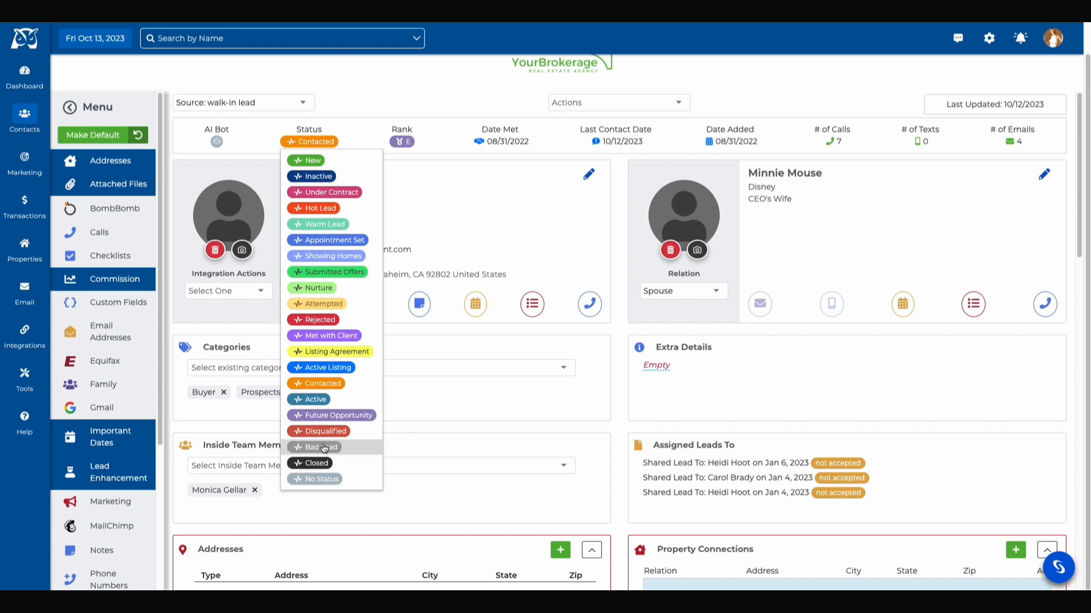
left_click(316, 398)
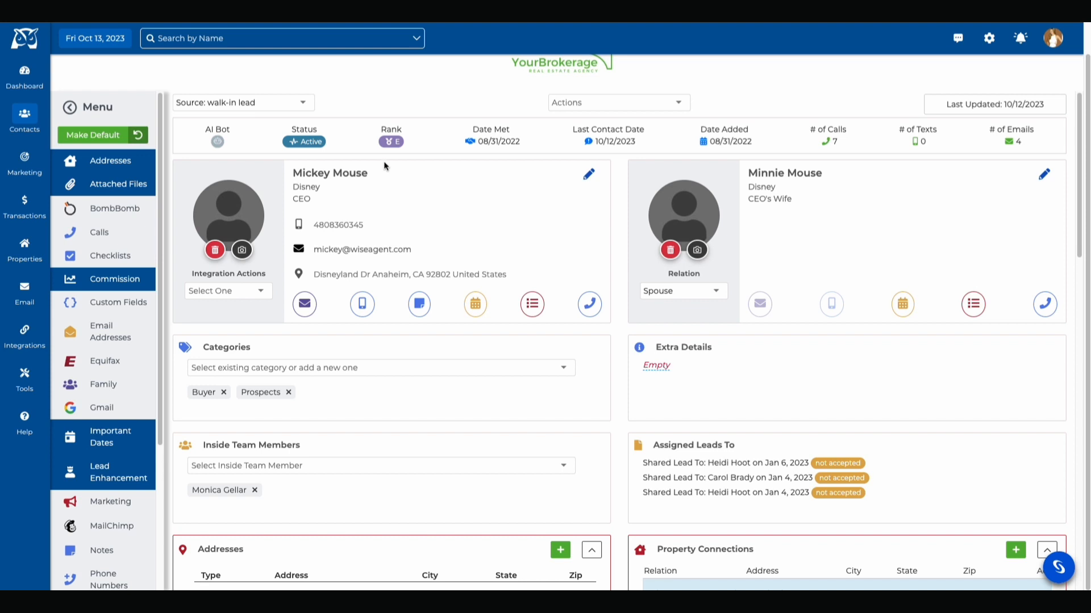
left_click(394, 143)
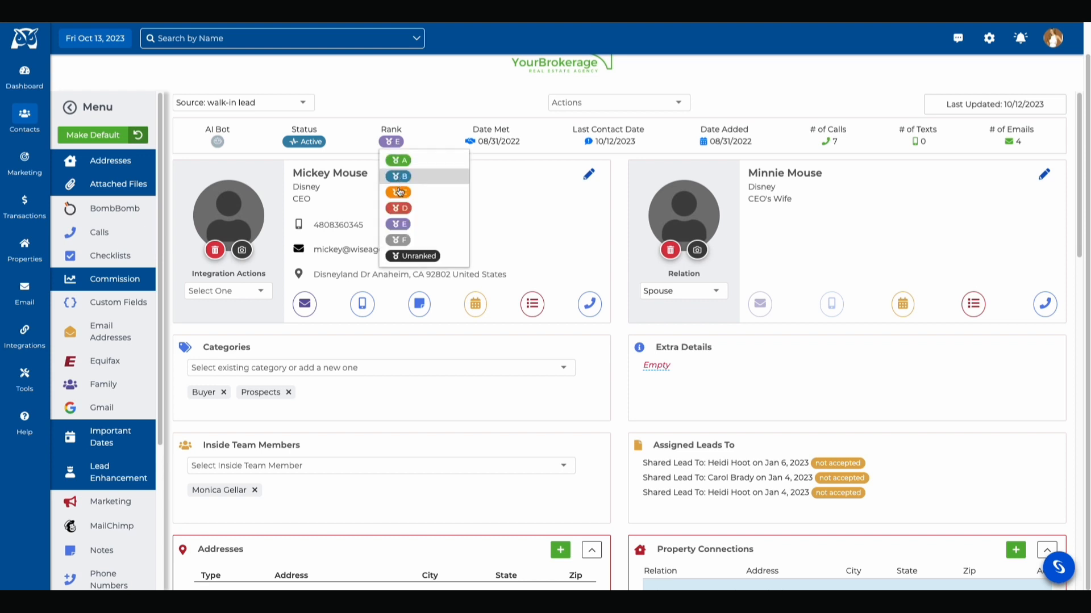